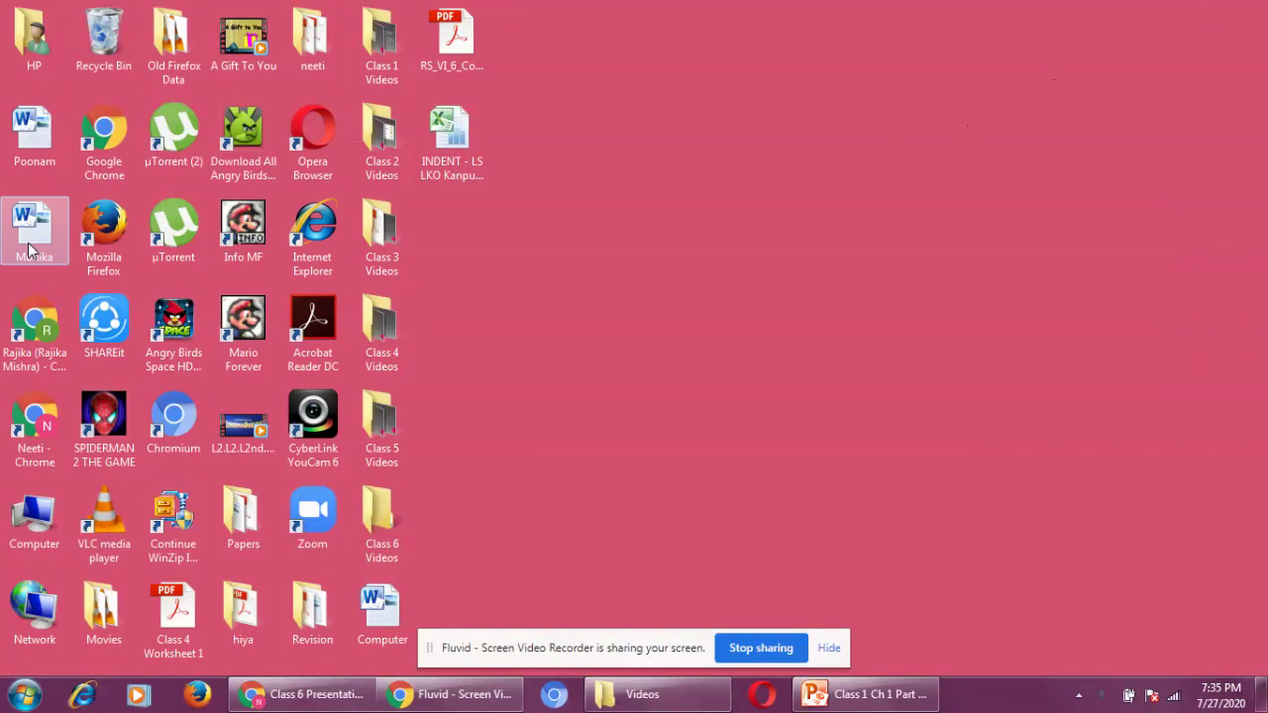
Open the second Word document in the desktop's first column of icons and maximize its window.
double_click(30, 232)
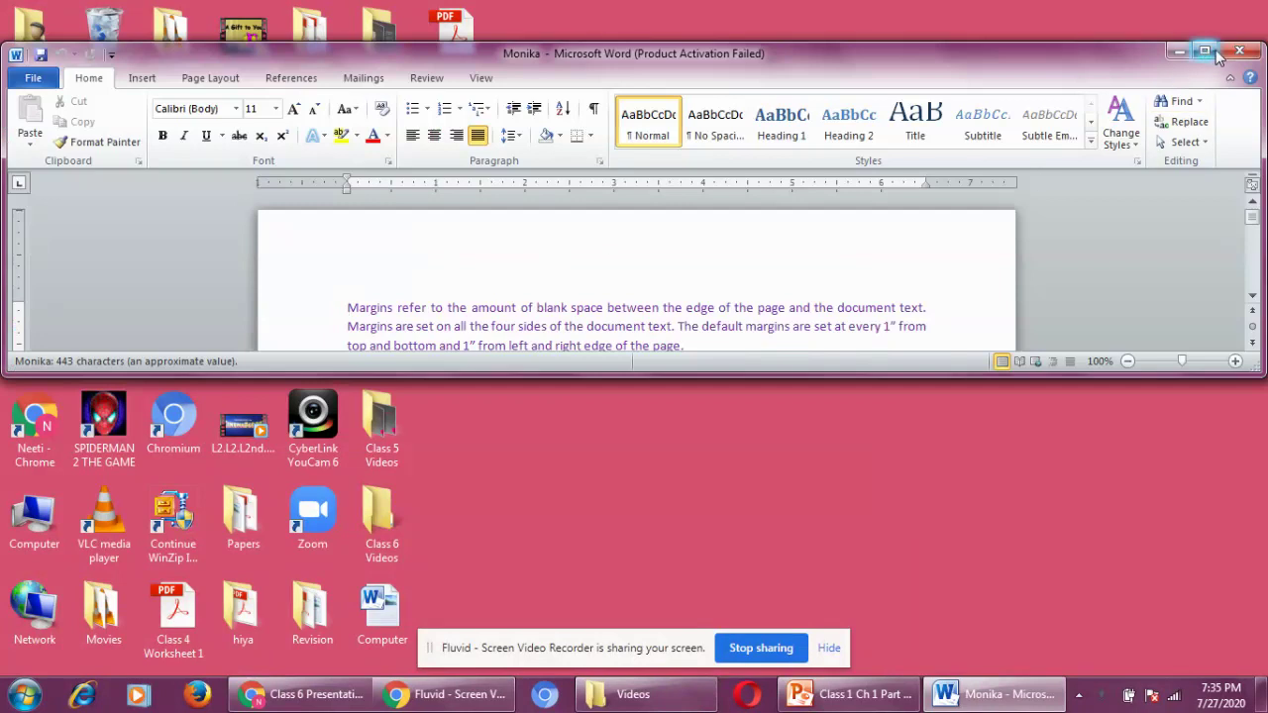
left_click(844, 396)
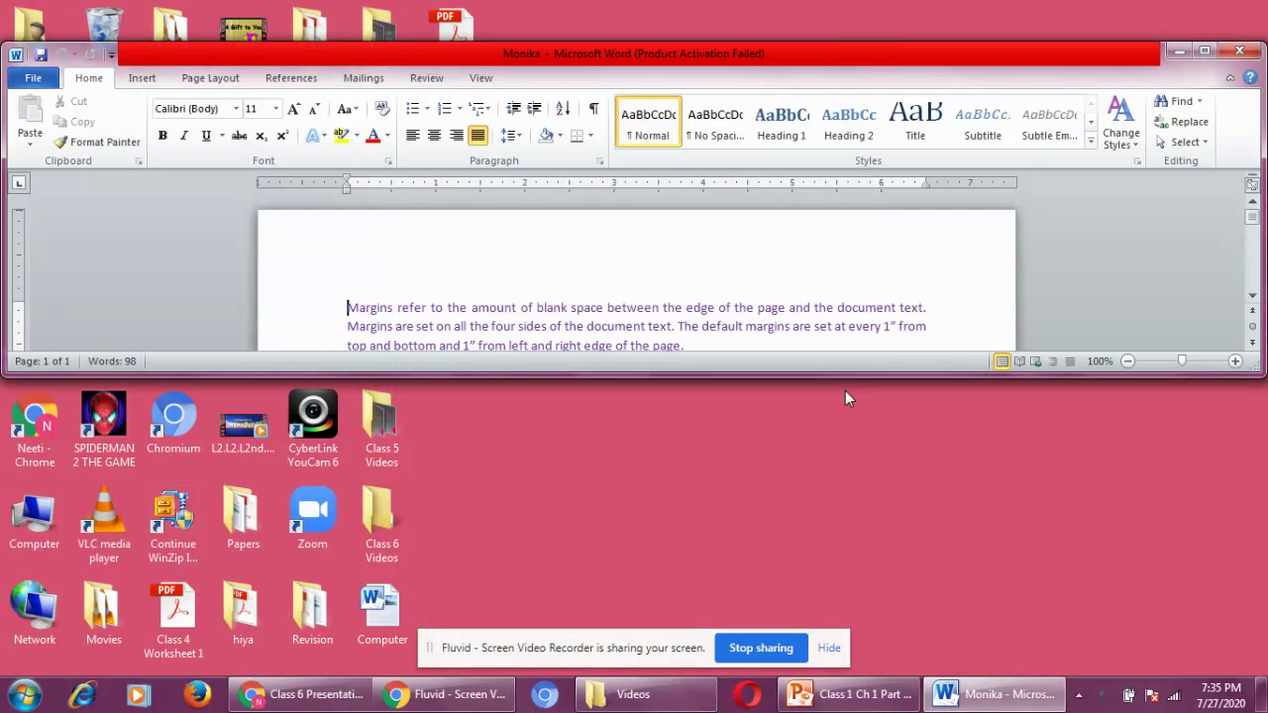
left_click(1206, 52)
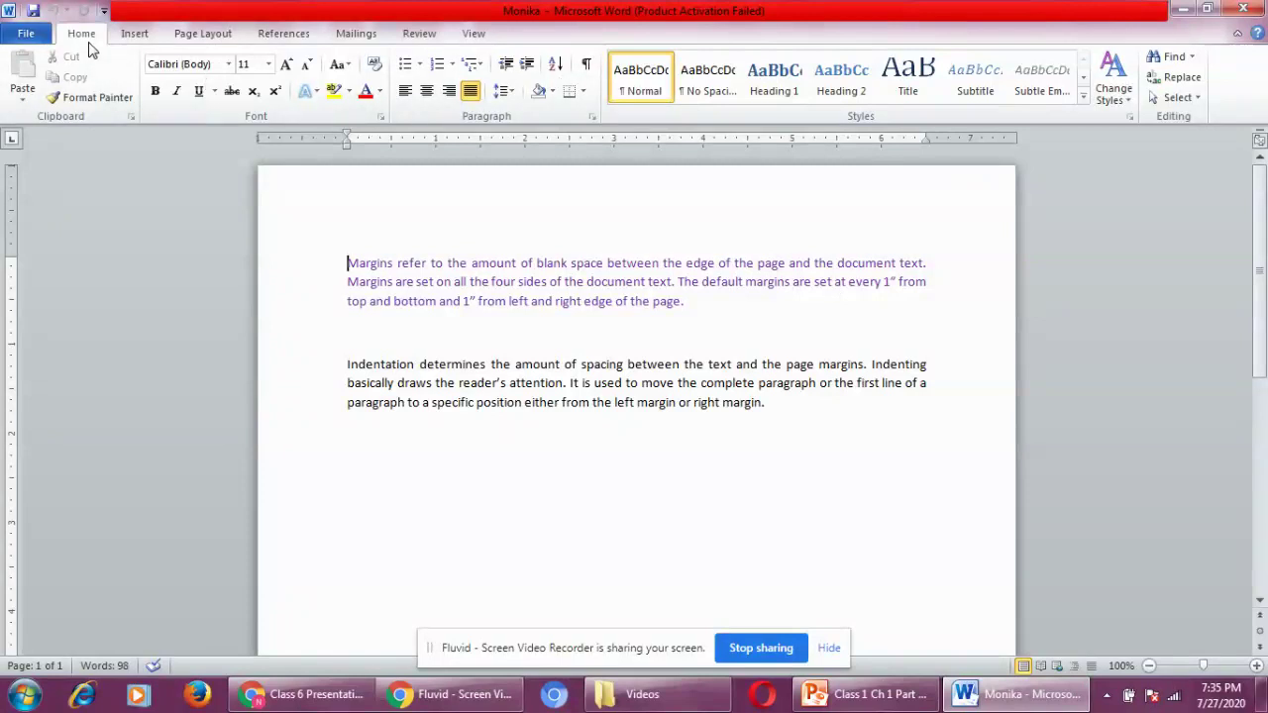
Convert the purple margins paragraph to toggle case, then deselect it.
left_click(349, 65)
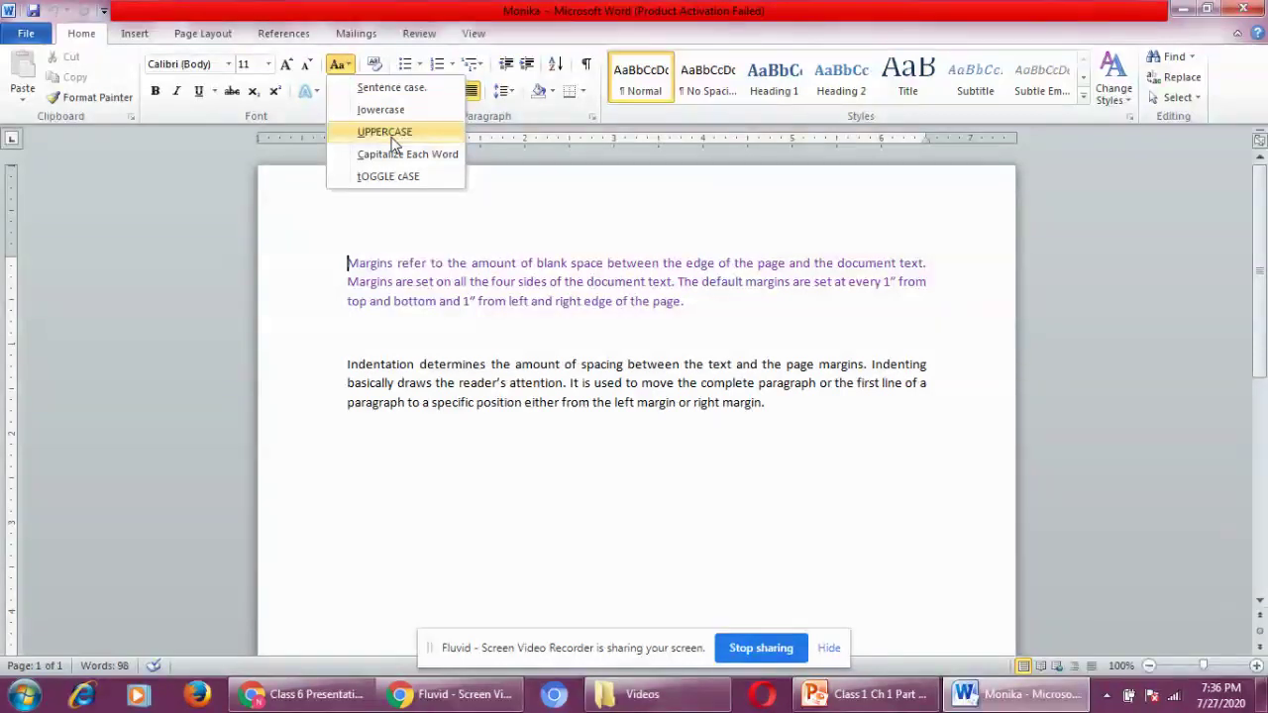
left_click(404, 211)
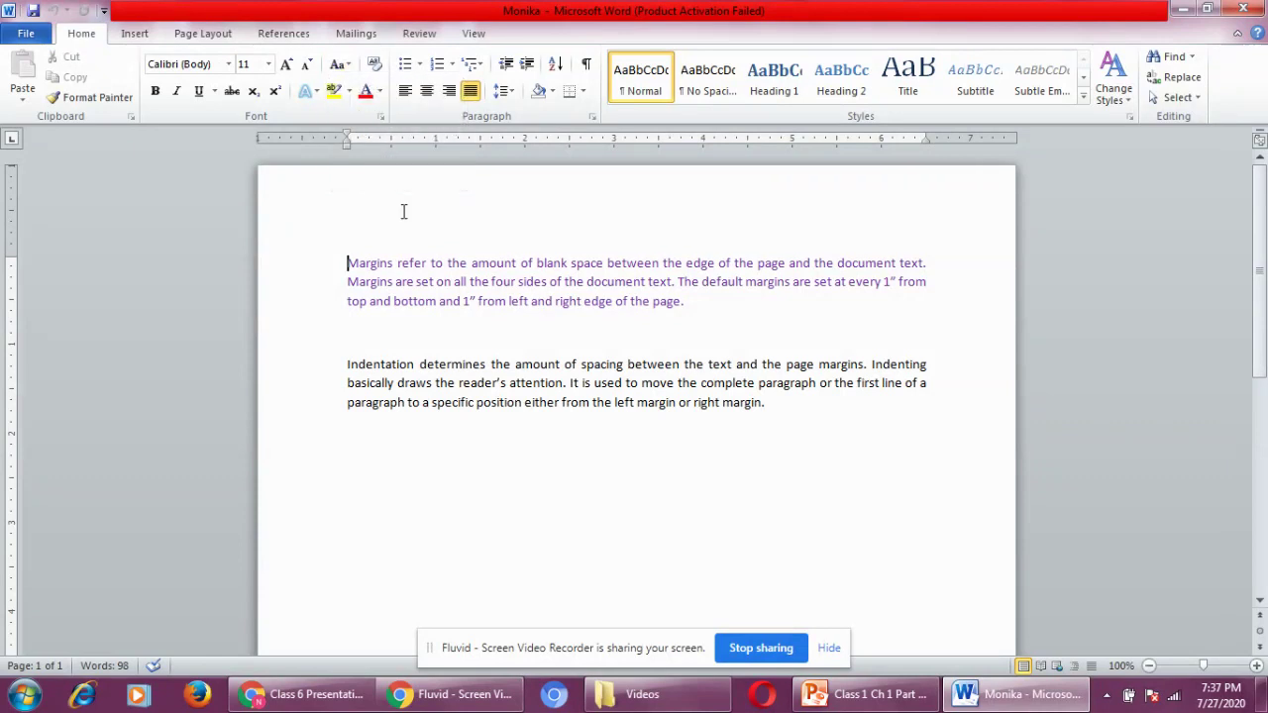
left_click(314, 271)
left_click_drag(314, 271, 313, 308)
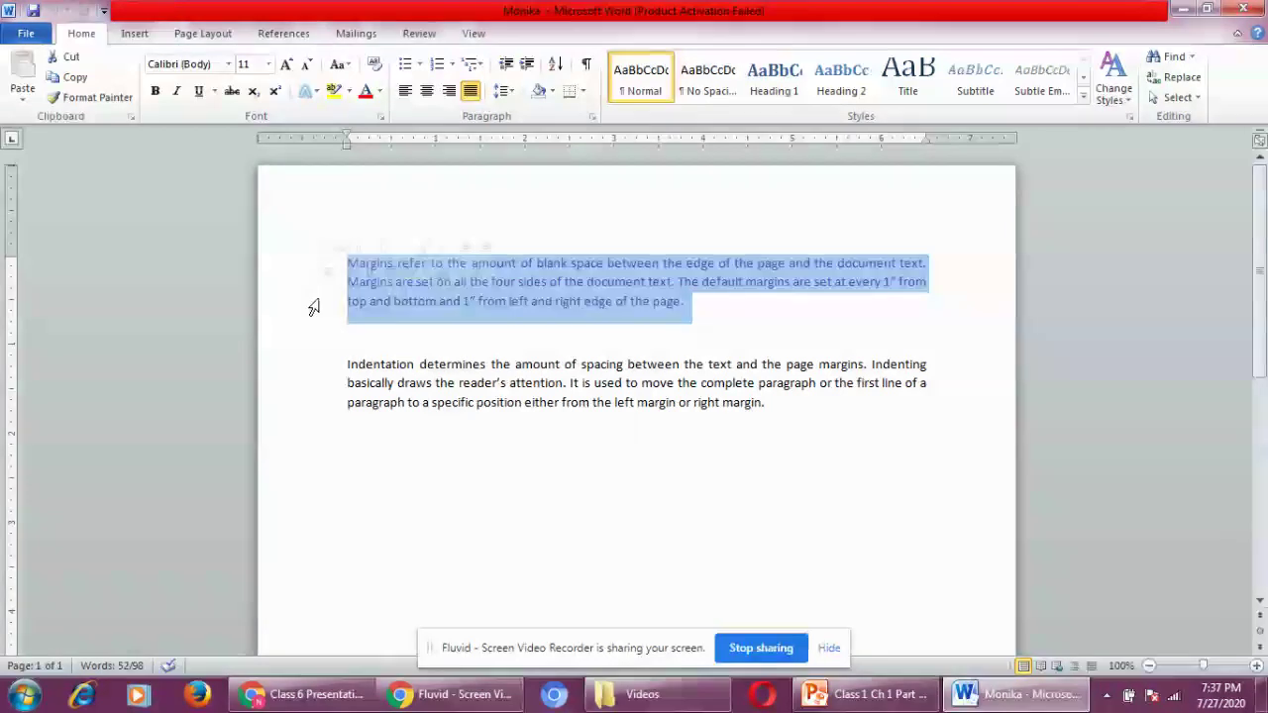
left_click(342, 66)
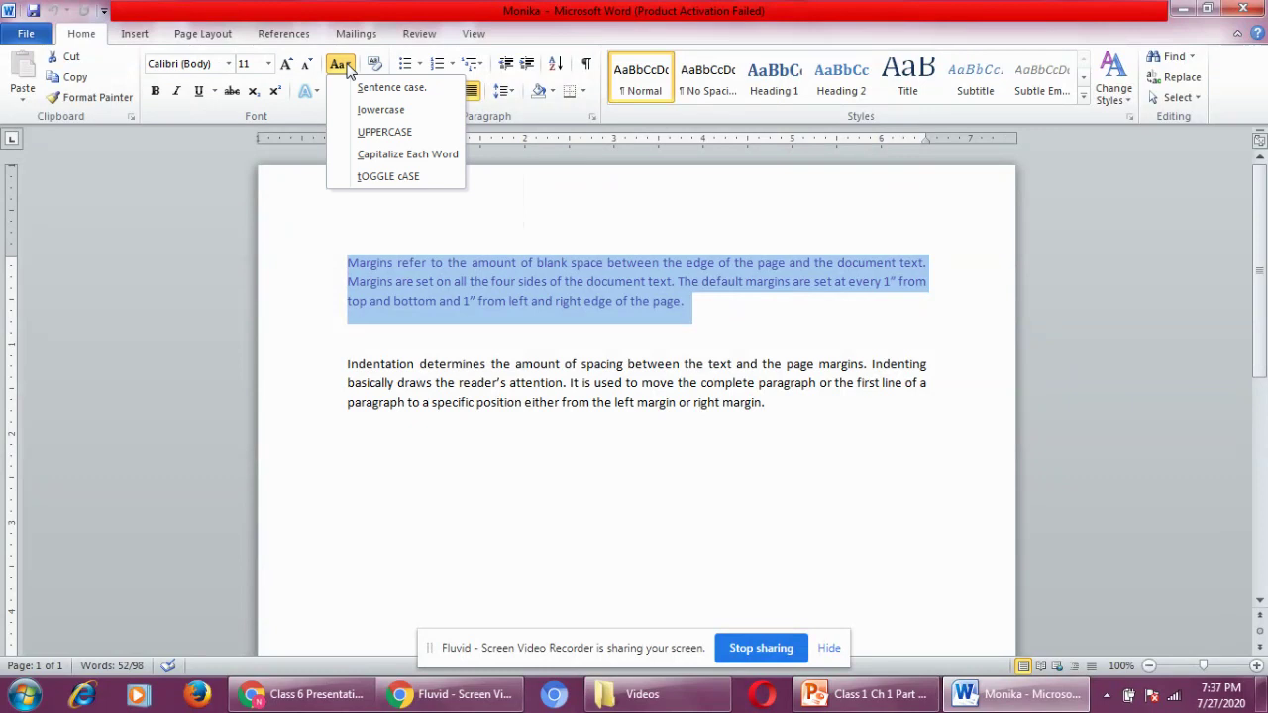
left_click(365, 178)
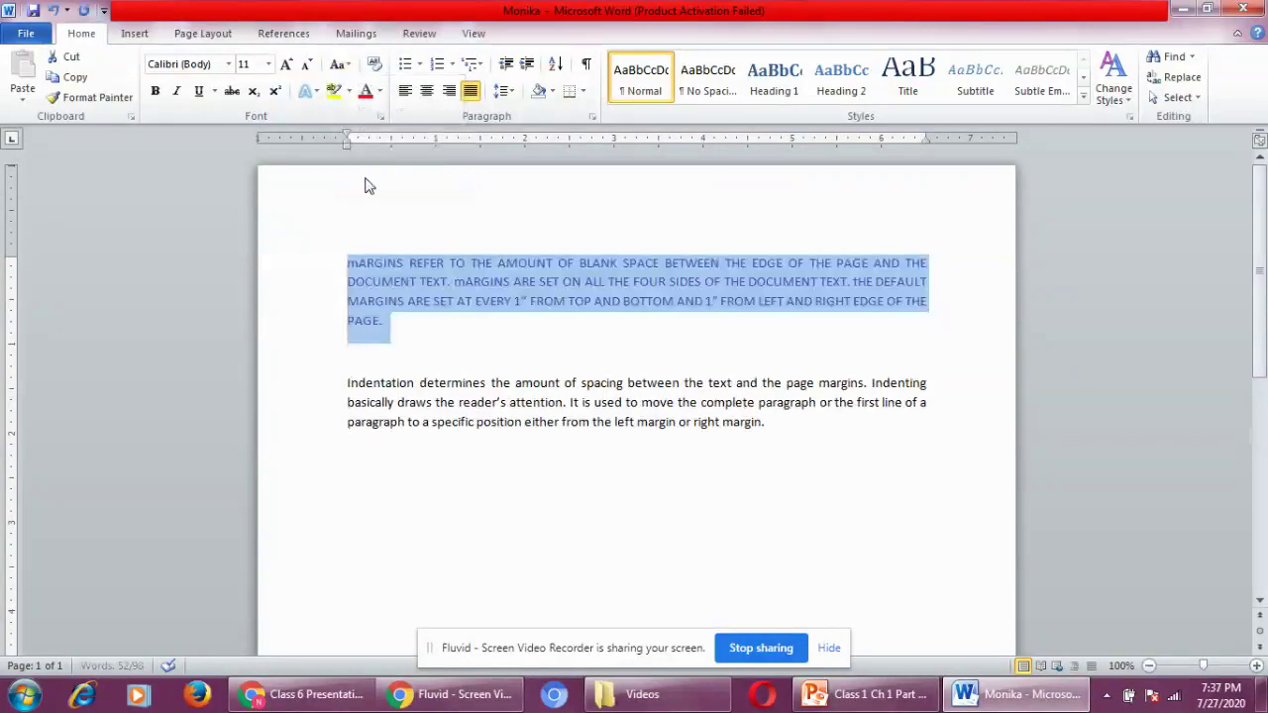
left_click(283, 289)
left_click(365, 341)
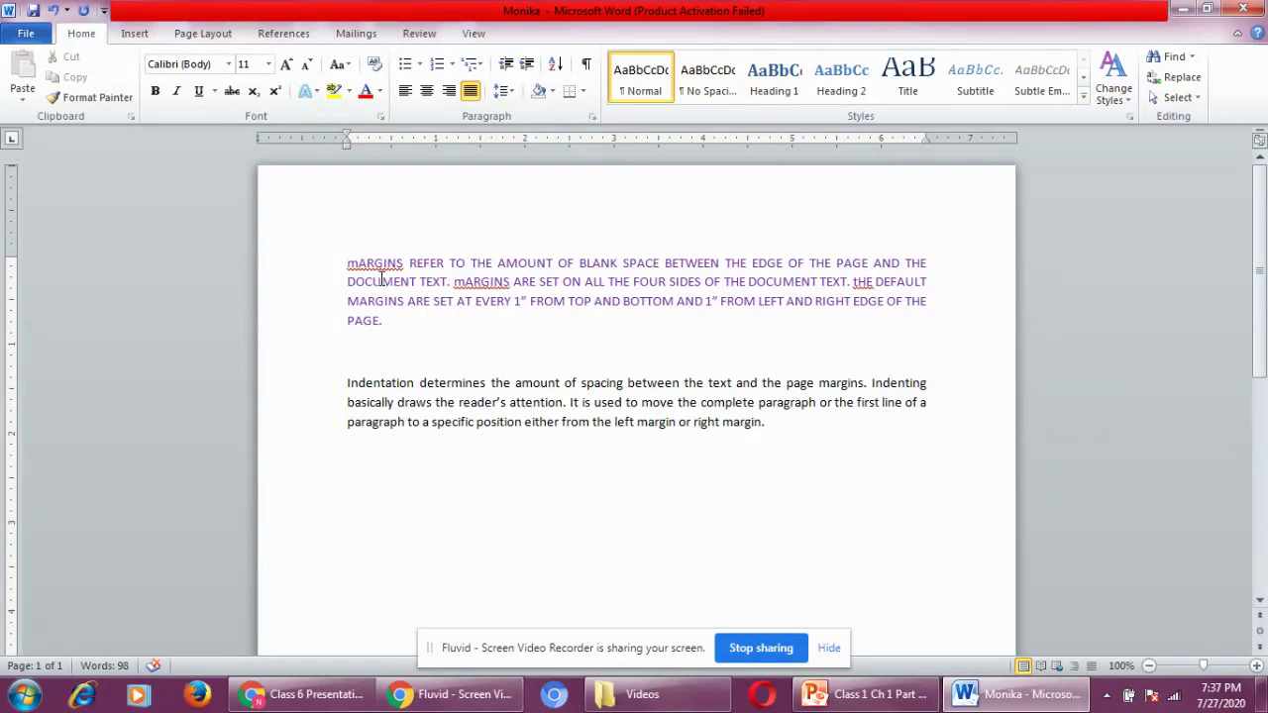
Apply toggle case two more times to the whole margins paragraph.
left_click_drag(321, 278, 320, 328)
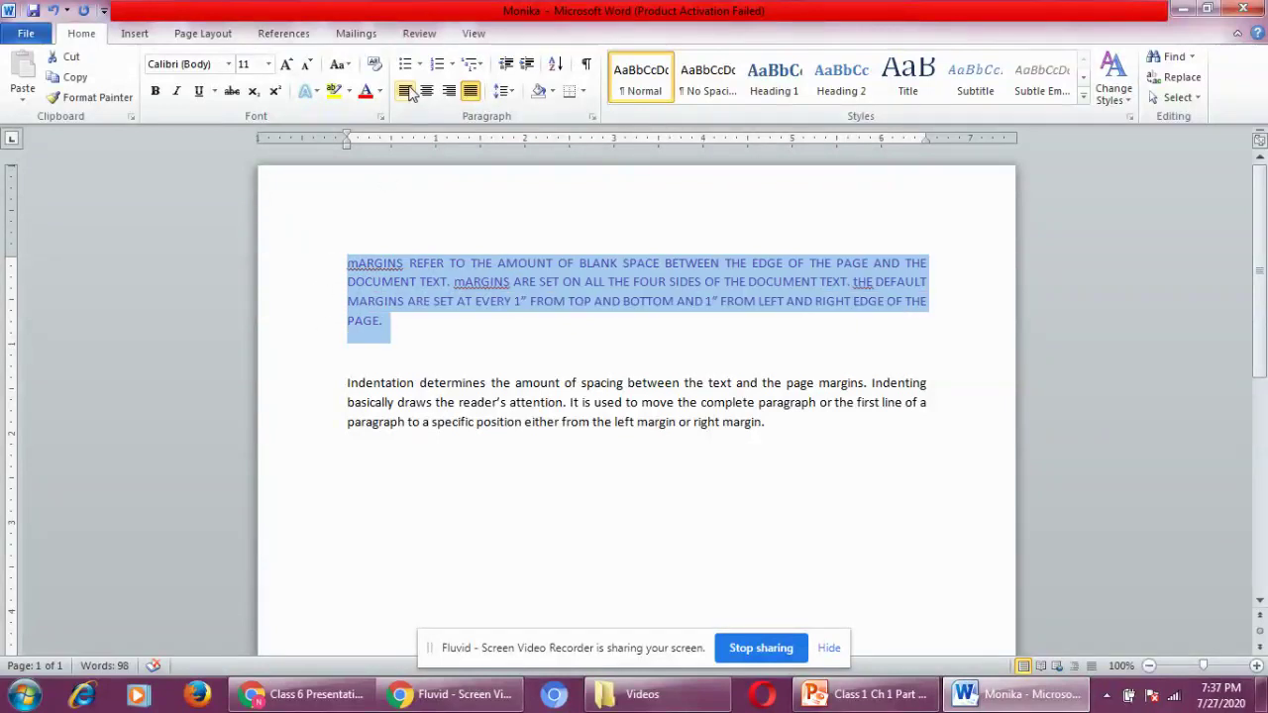
left_click(347, 66)
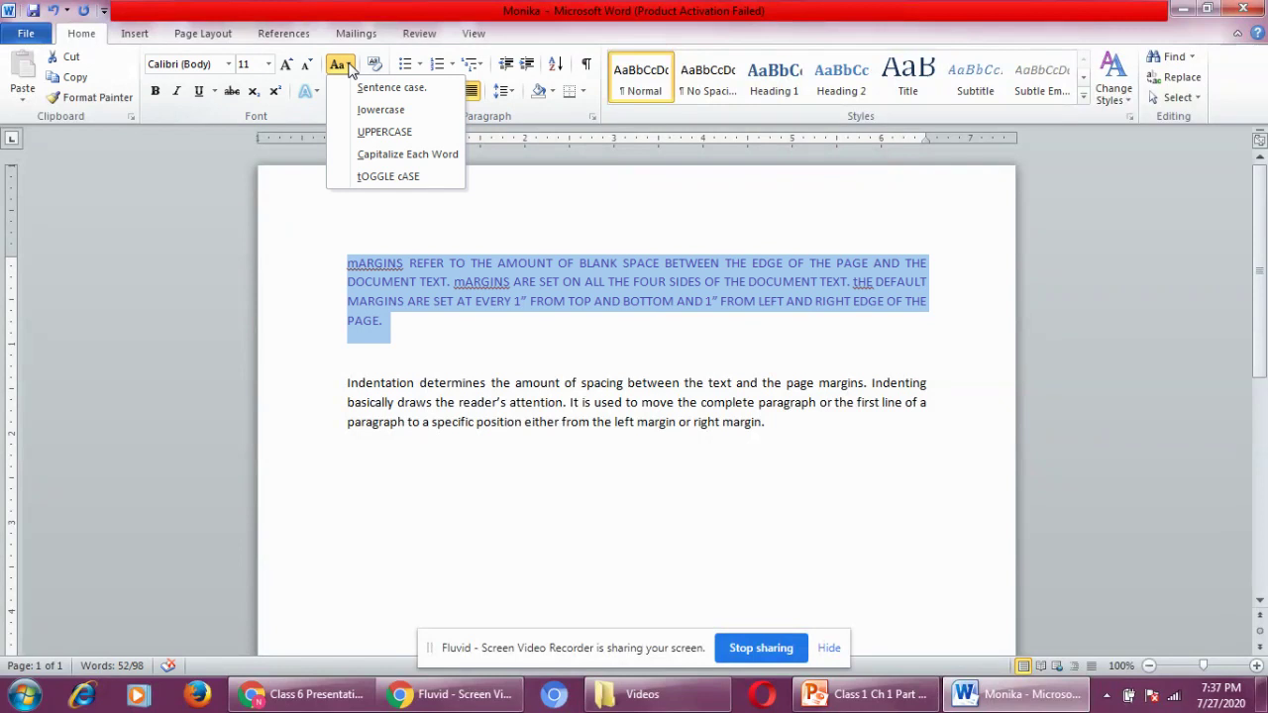
left_click(376, 176)
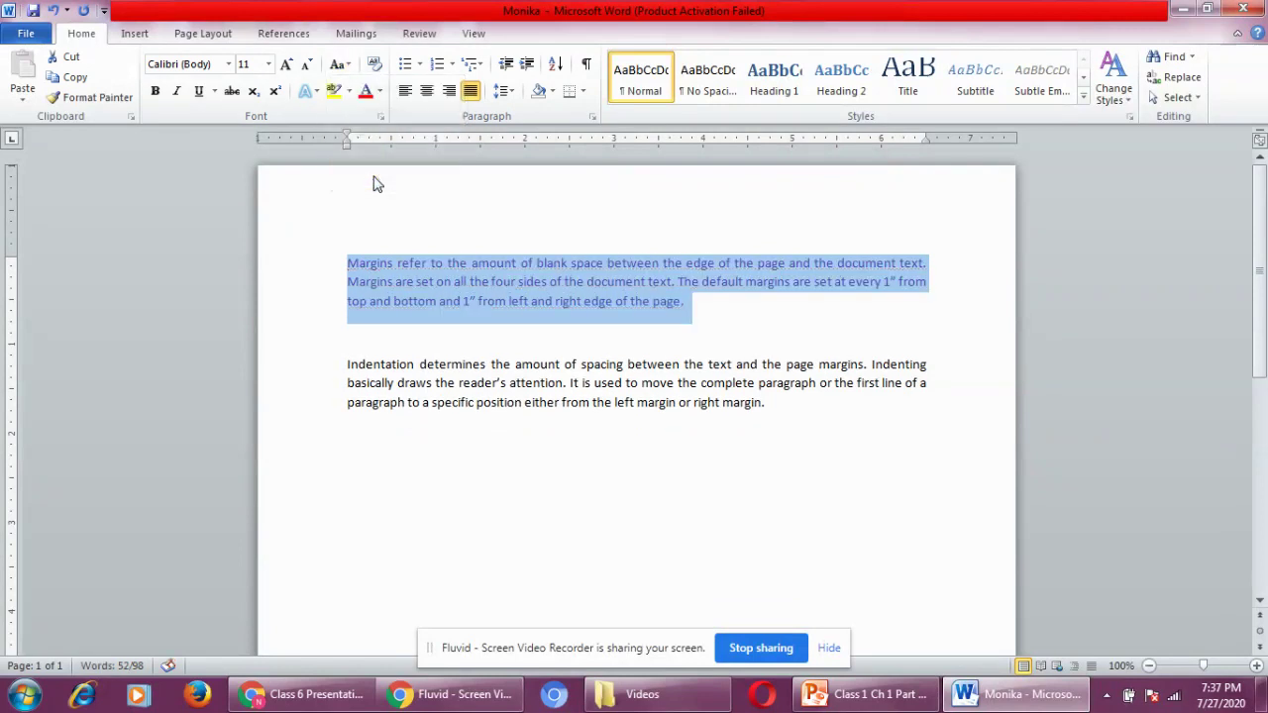
left_click(349, 66)
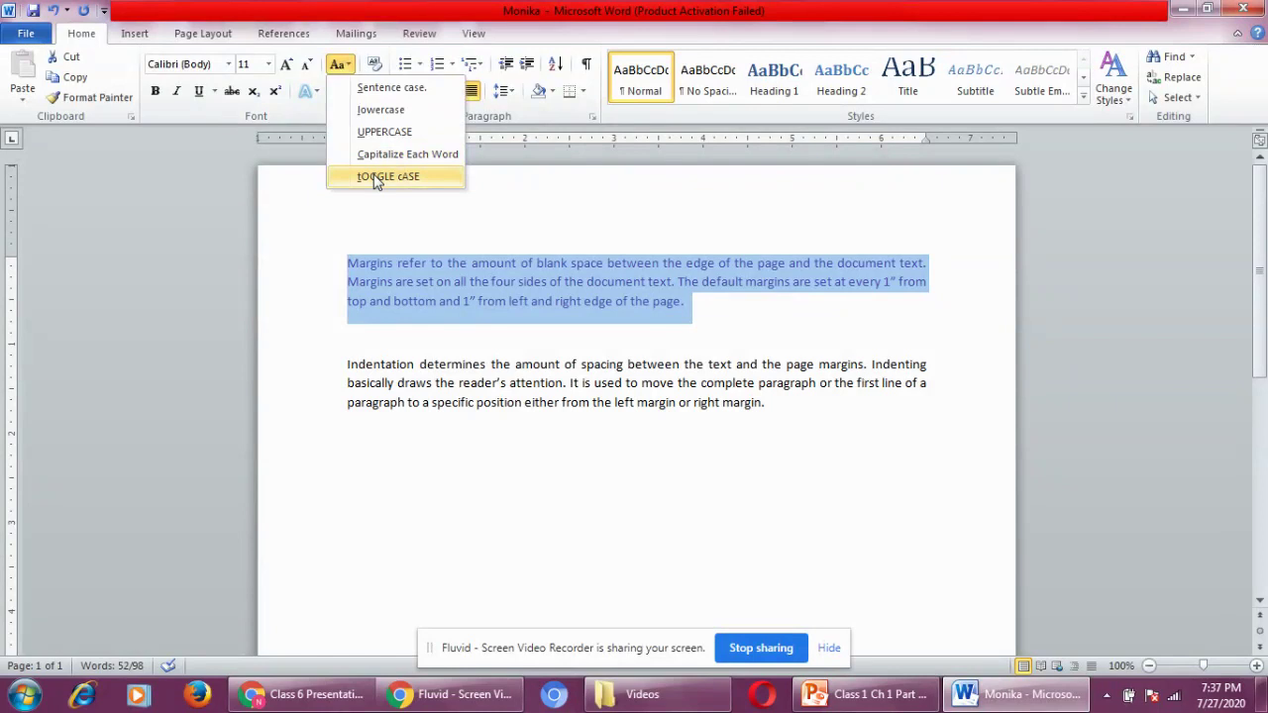
left_click(375, 179)
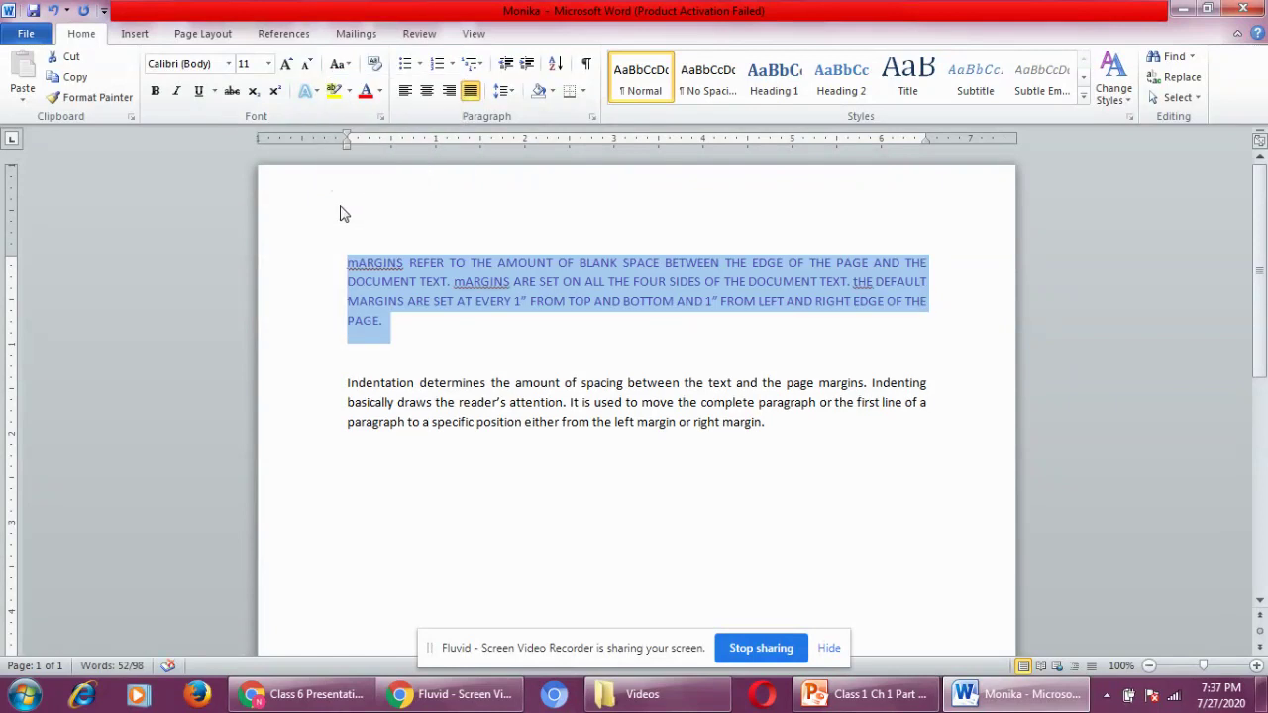
left_click(330, 514)
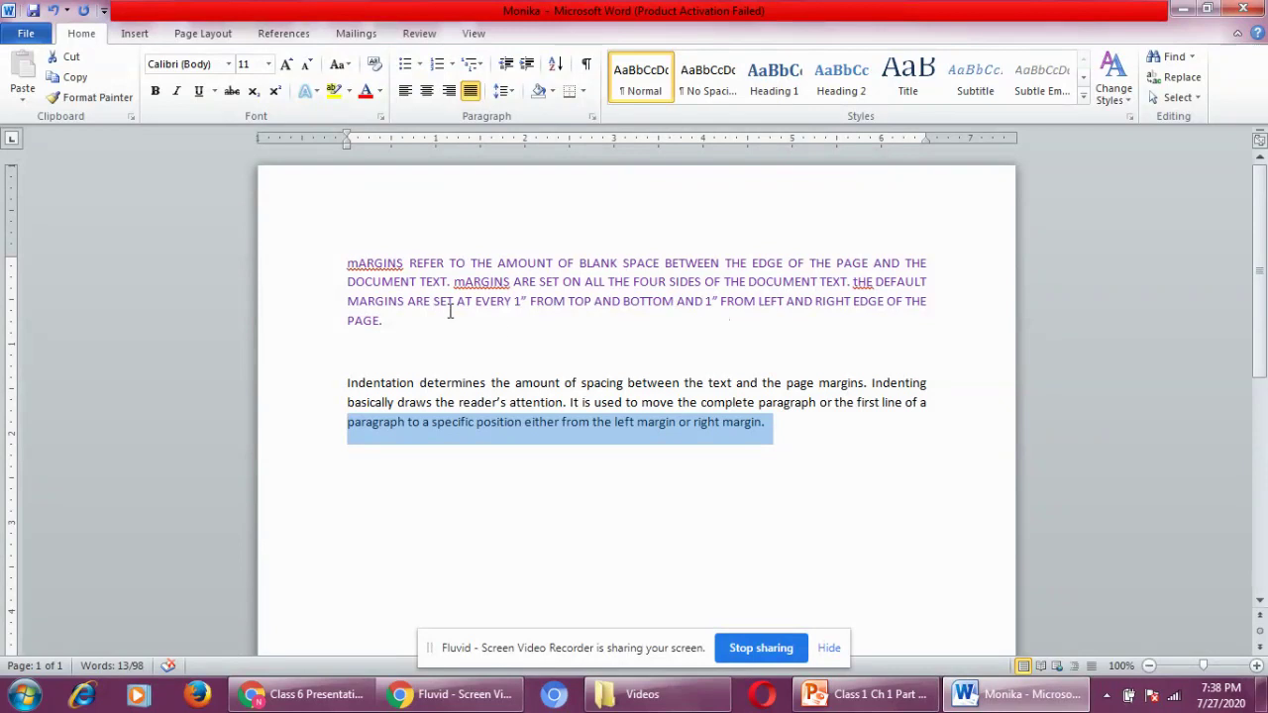
Change the margins paragraph to sentence case and deselect it.
left_click_drag(327, 273, 317, 320)
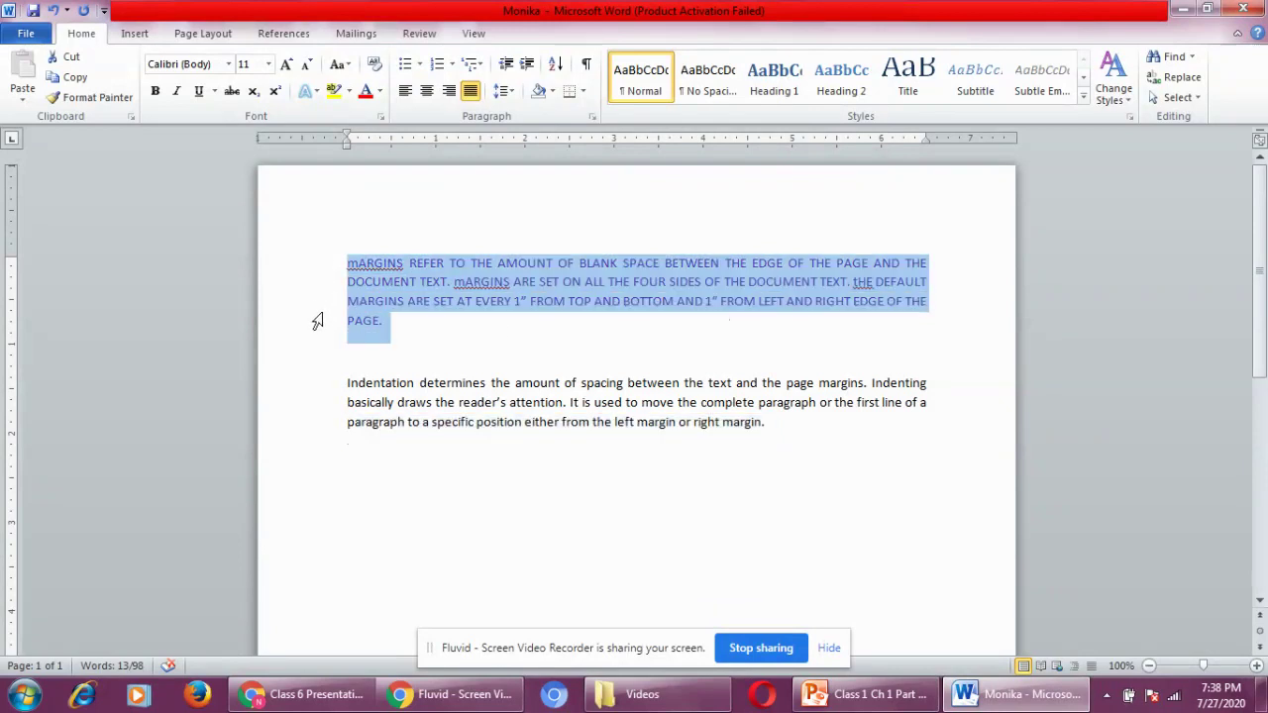
left_click(348, 64)
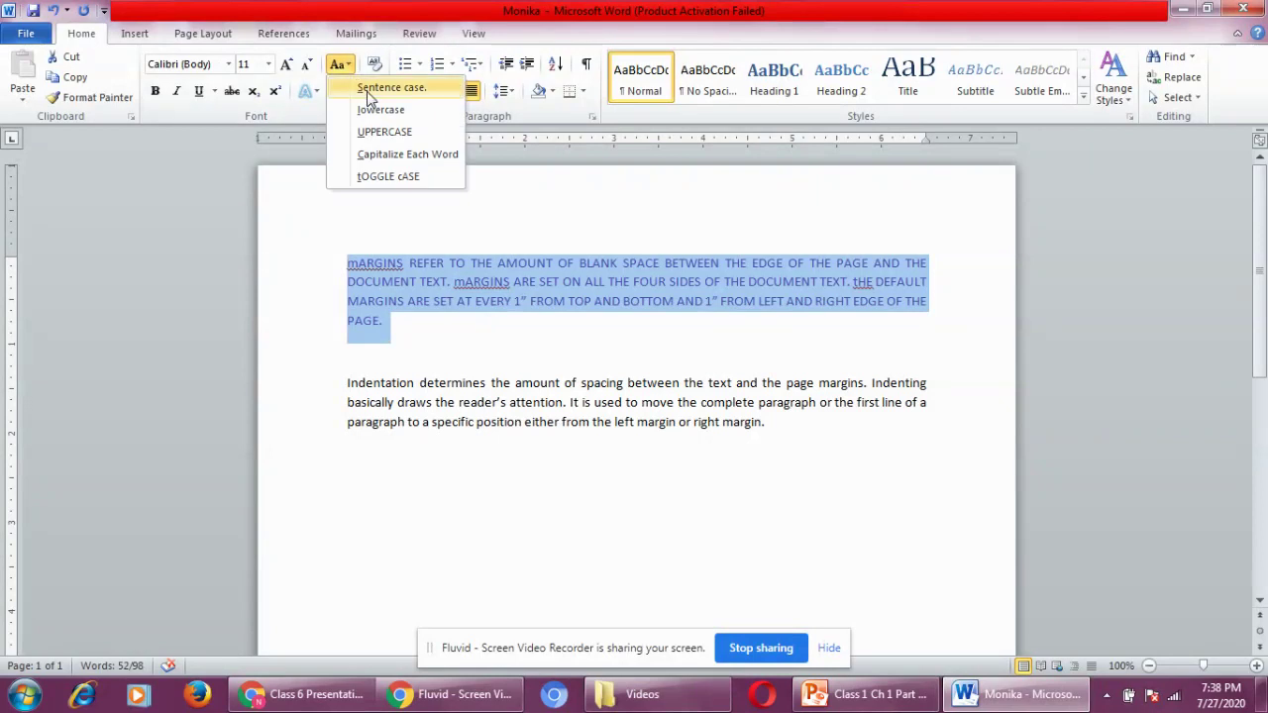
left_click(366, 88)
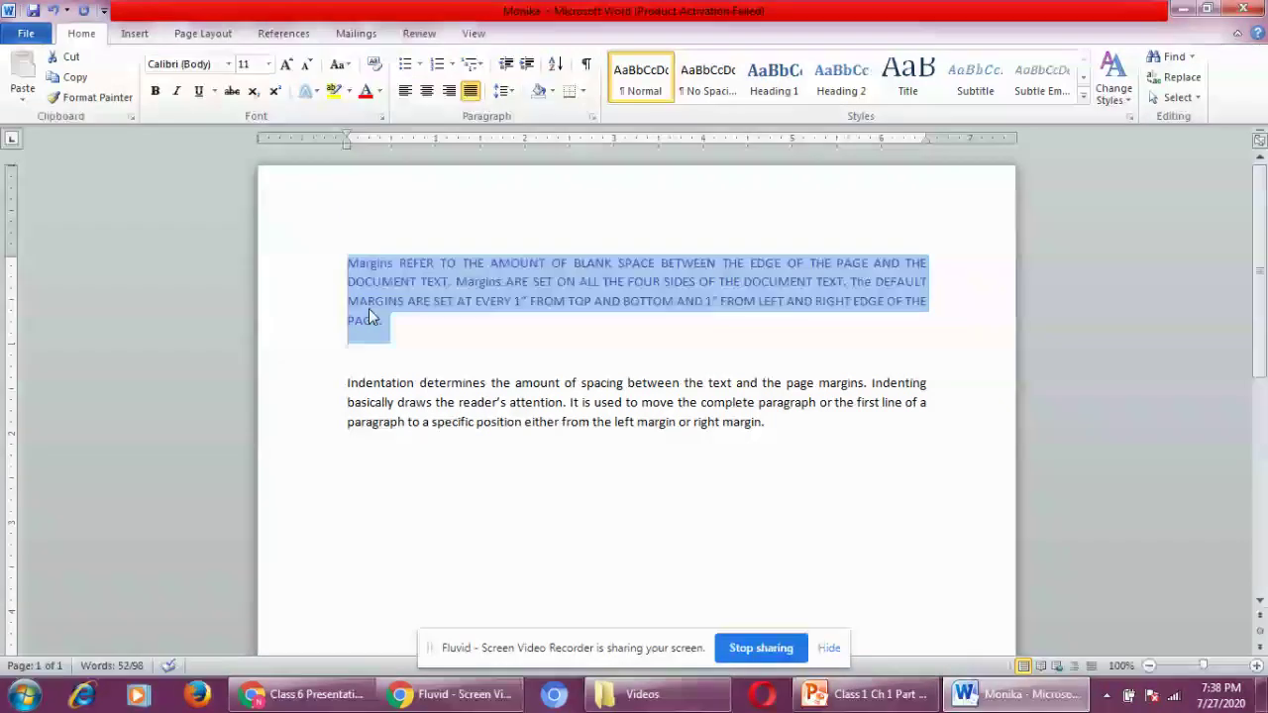
left_click(489, 344)
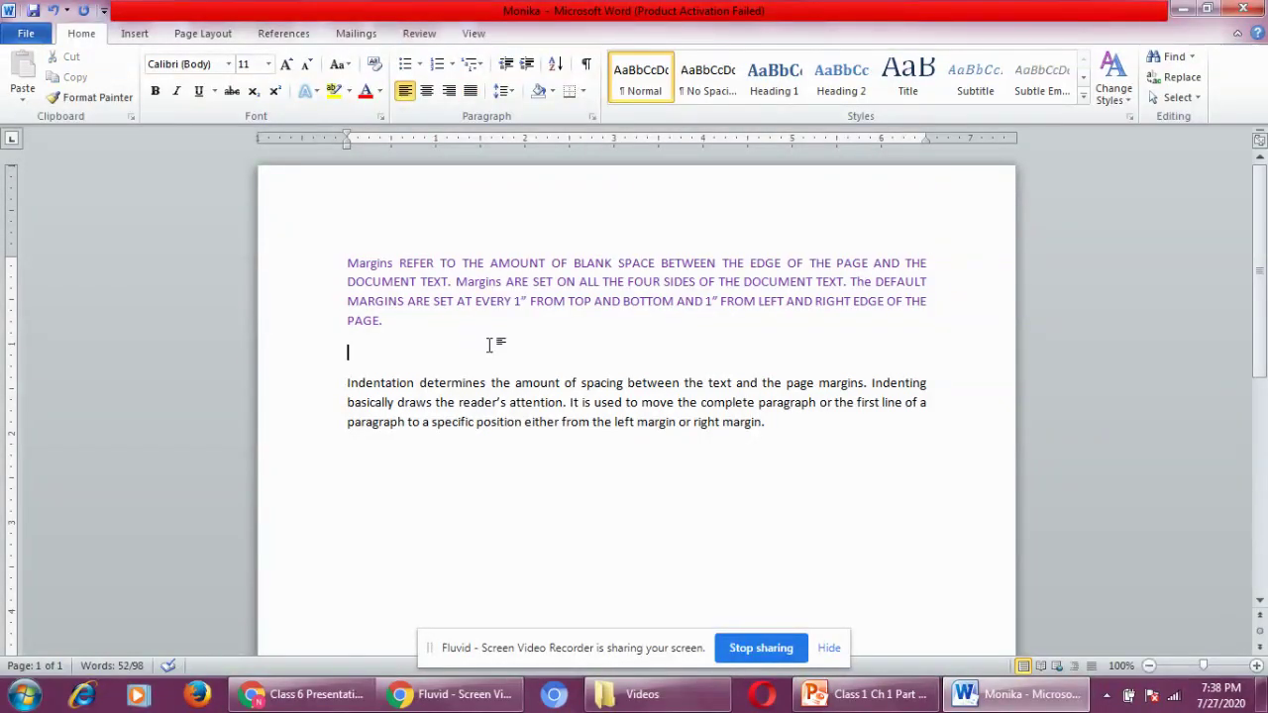
Apply toggle case and then Capitalize Each Word to the entire indentation paragraph.
left_click(346, 66)
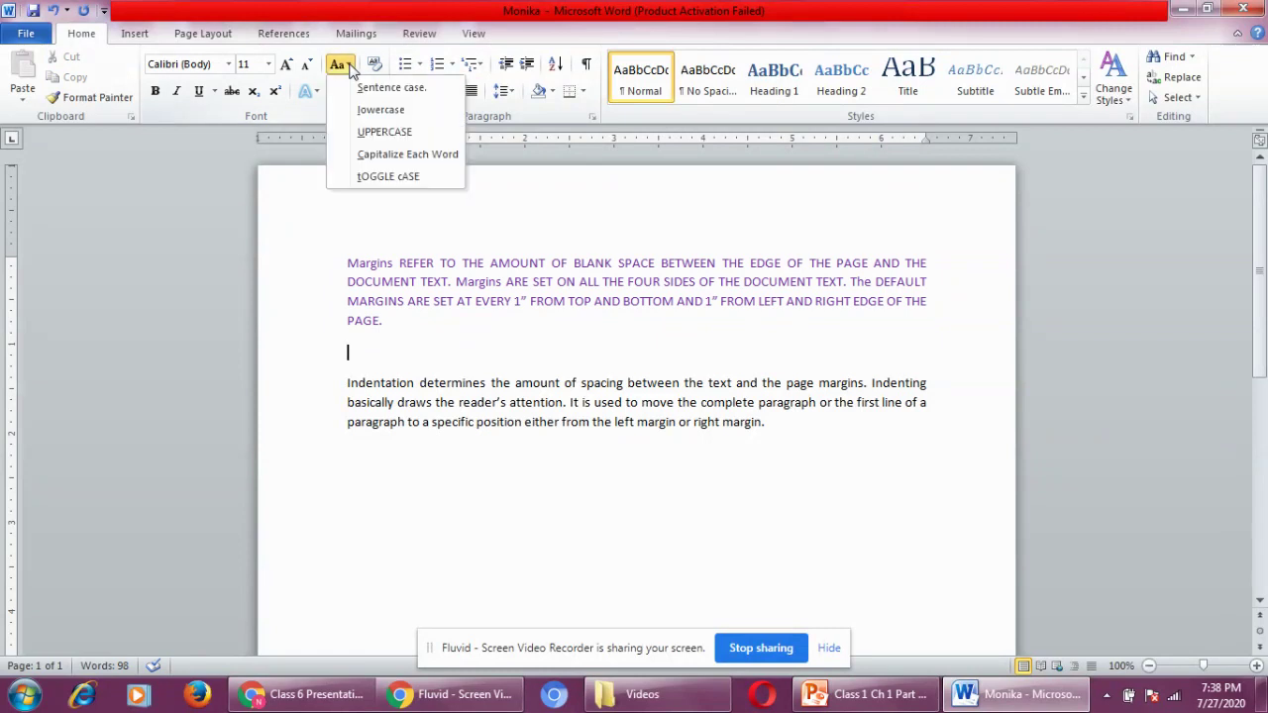
left_click(363, 285)
left_click(326, 267)
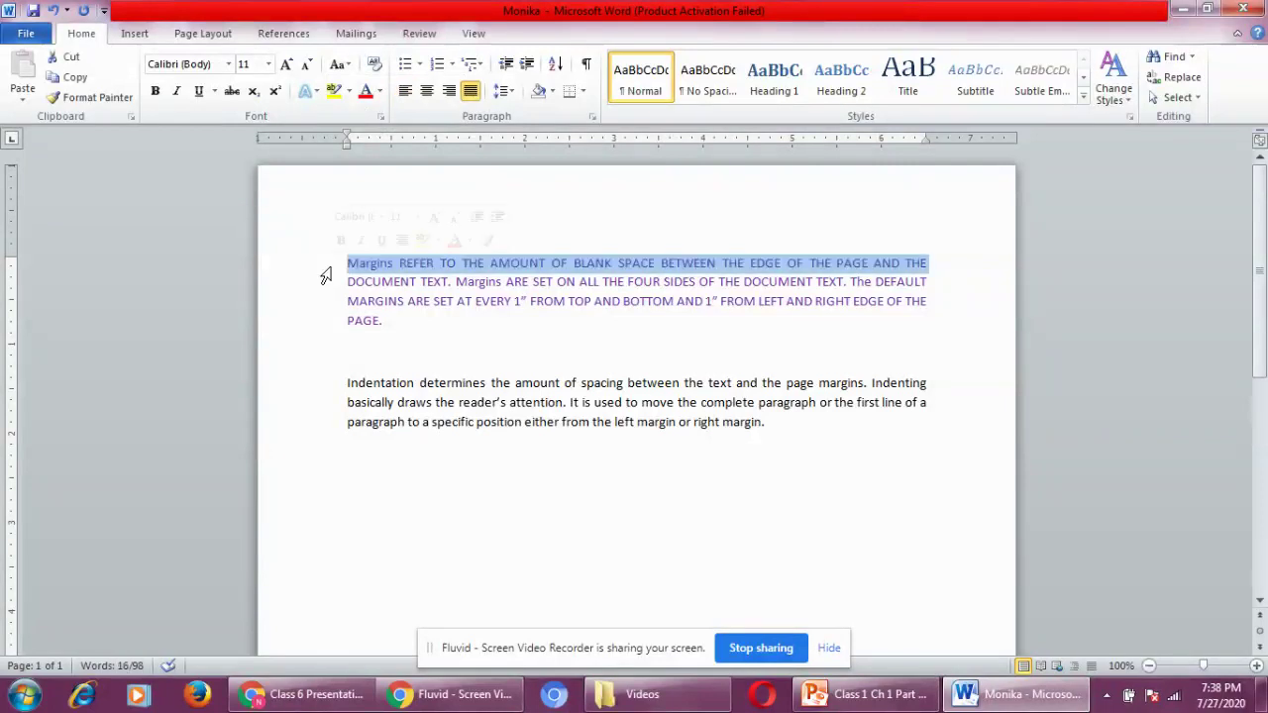
left_click(313, 390)
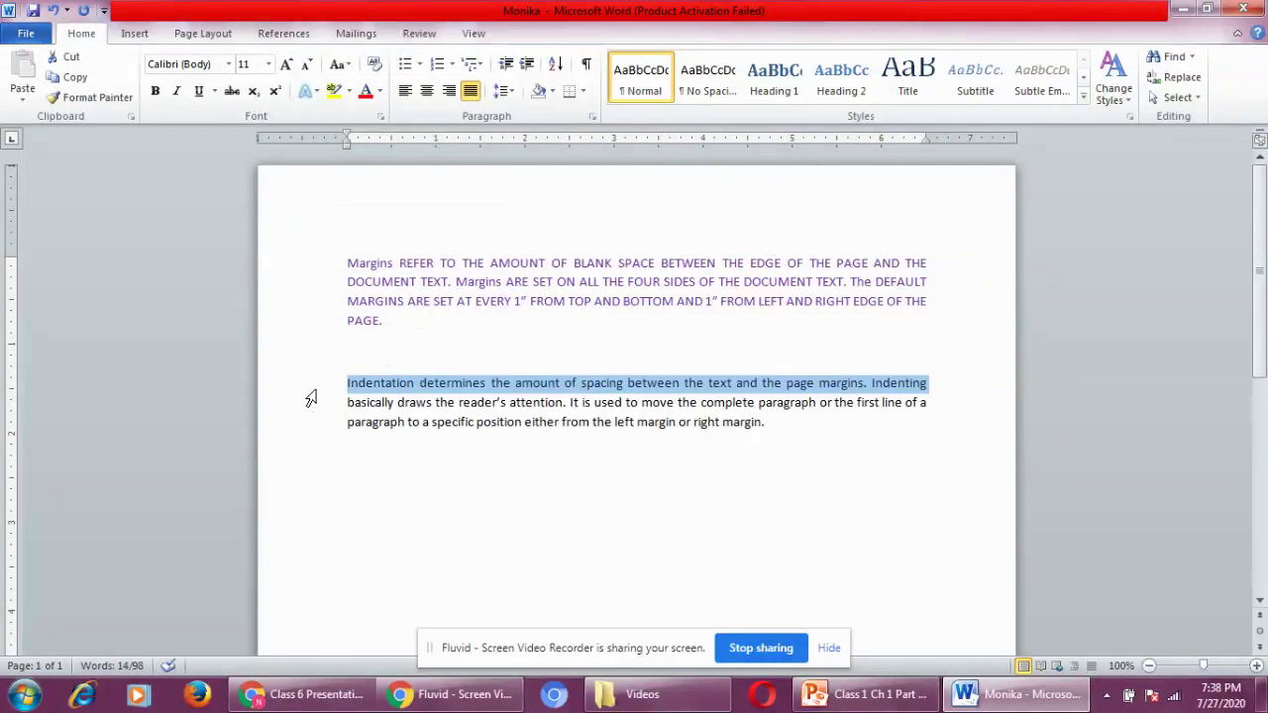
left_click_drag(311, 398, 311, 427)
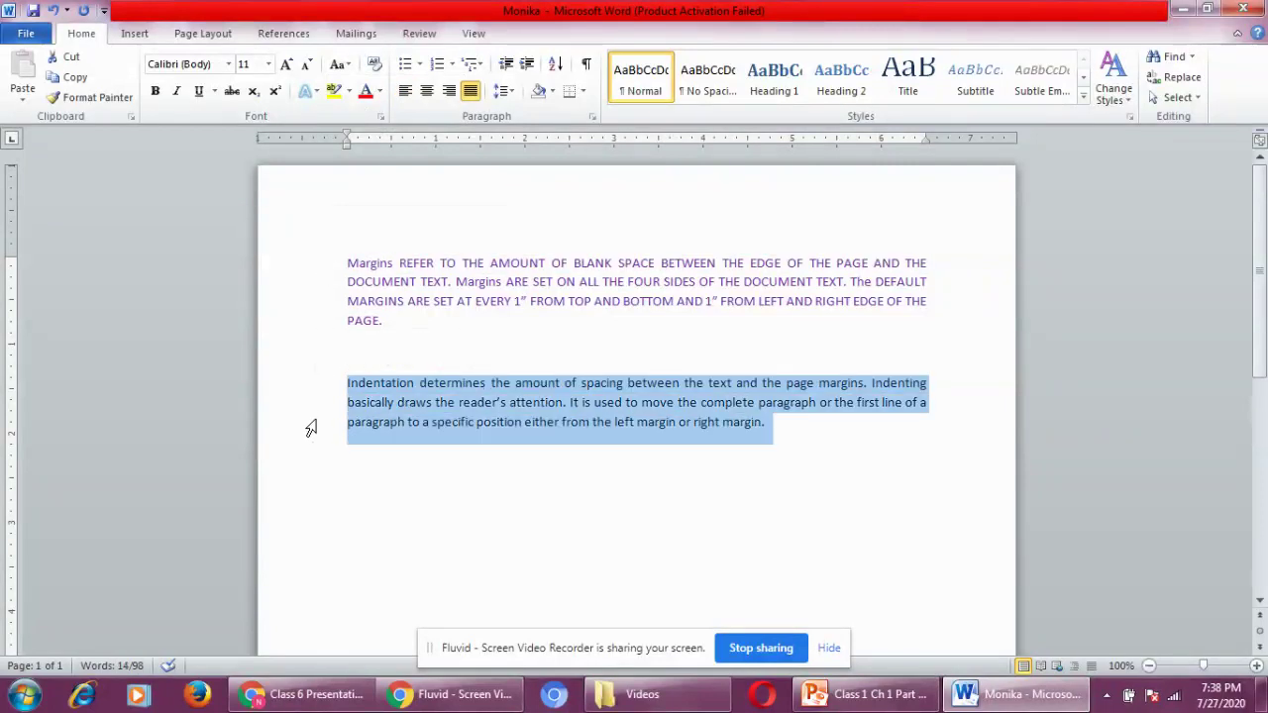
left_click(353, 68)
left_click(379, 176)
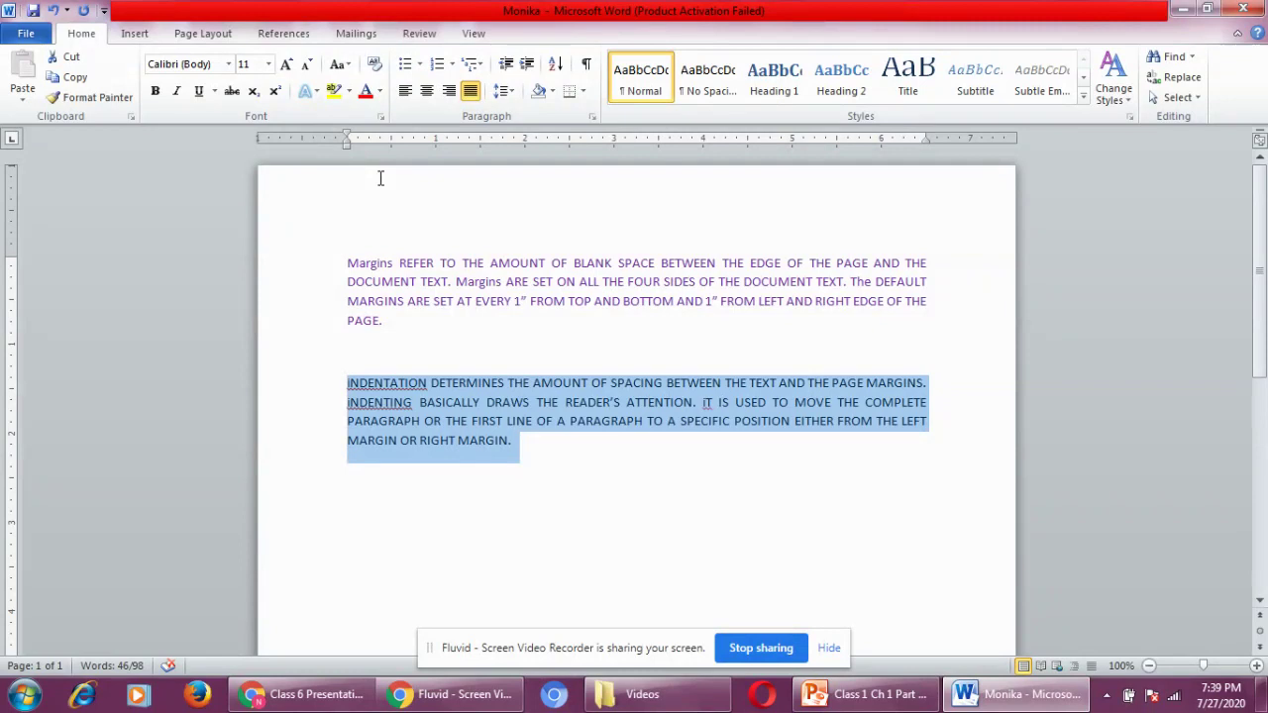
left_click(354, 67)
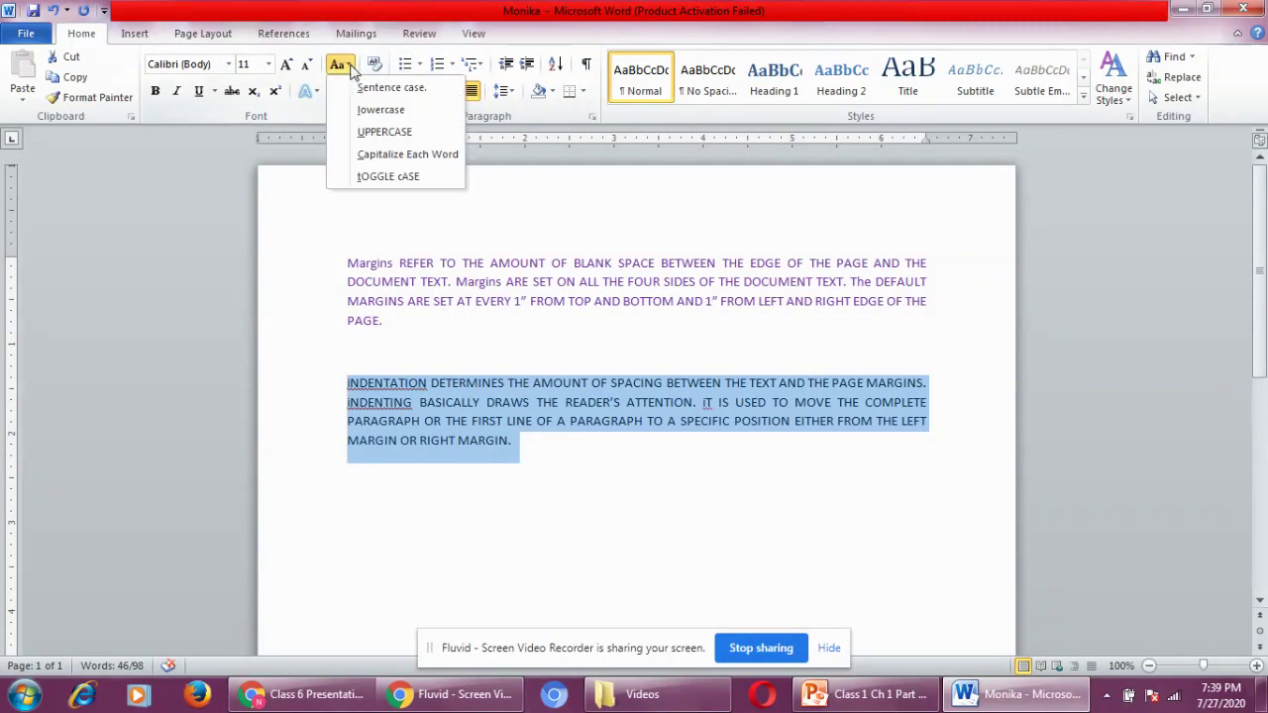
left_click(369, 154)
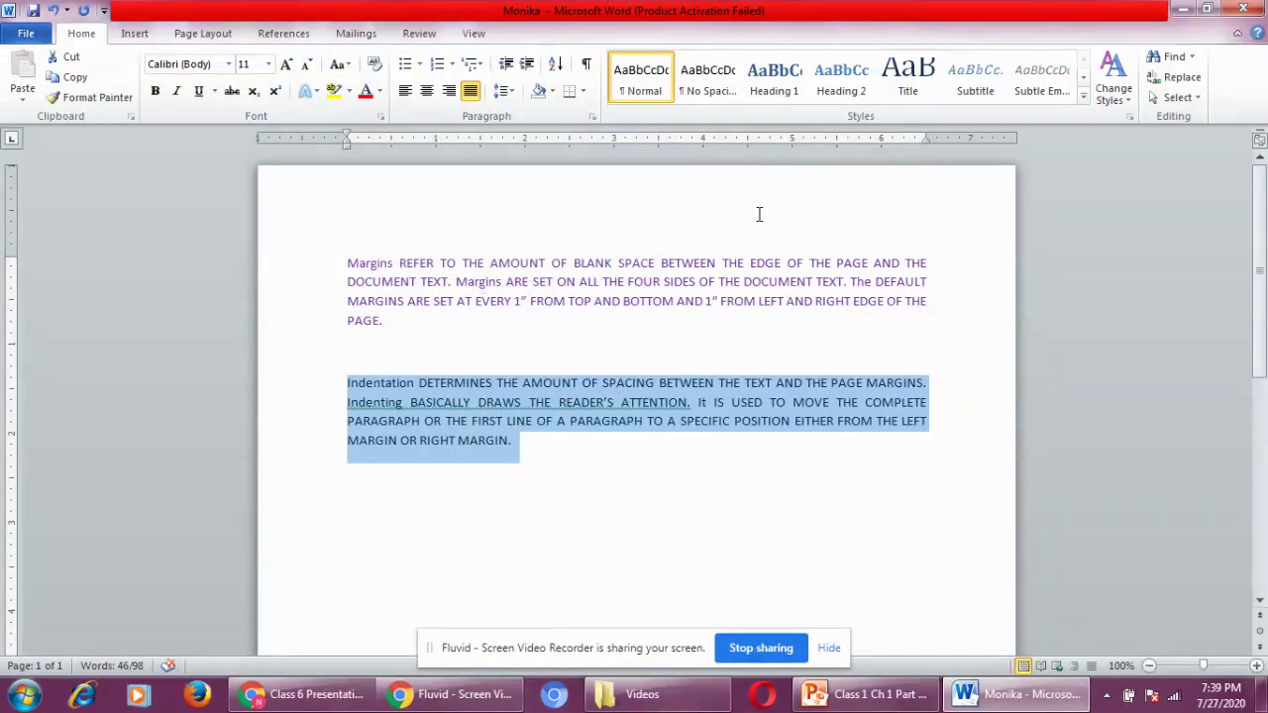
Replace all of the document's text with "Computer is a smart machine. It helps us in many ways.".
left_click_drag(314, 263, 325, 514)
key("Delete")
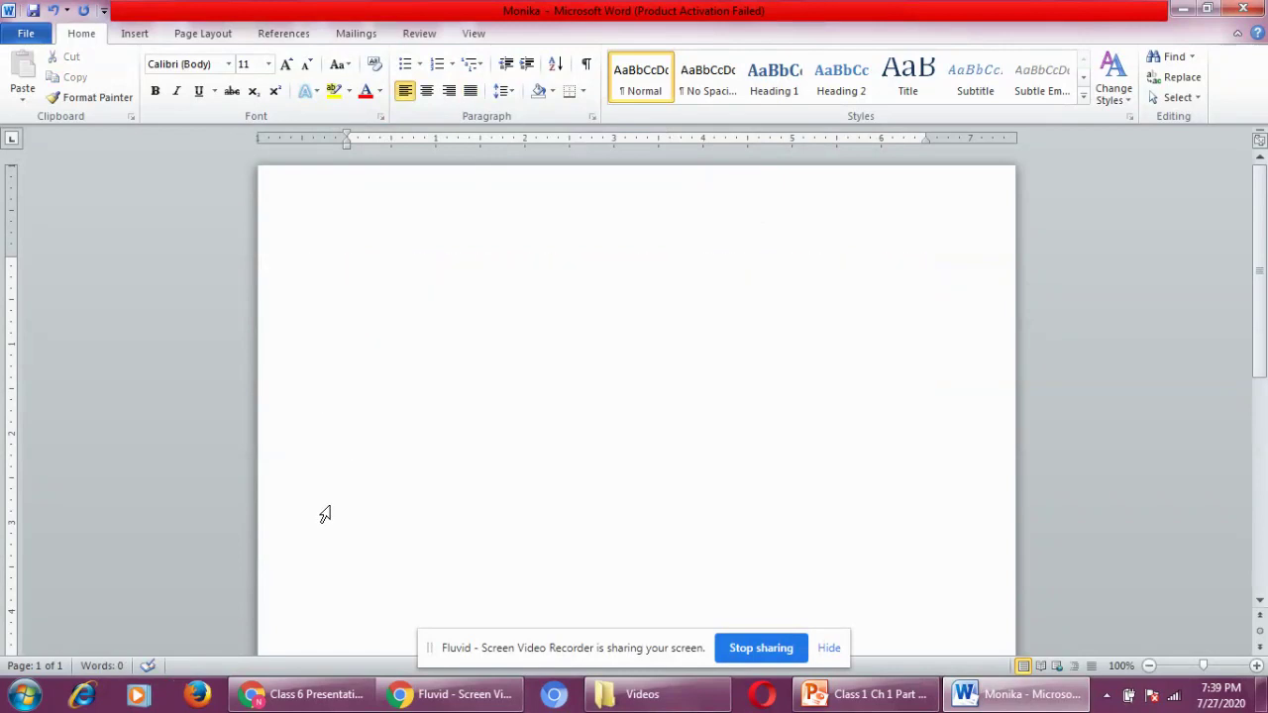
type("computer is a smart machine. ")
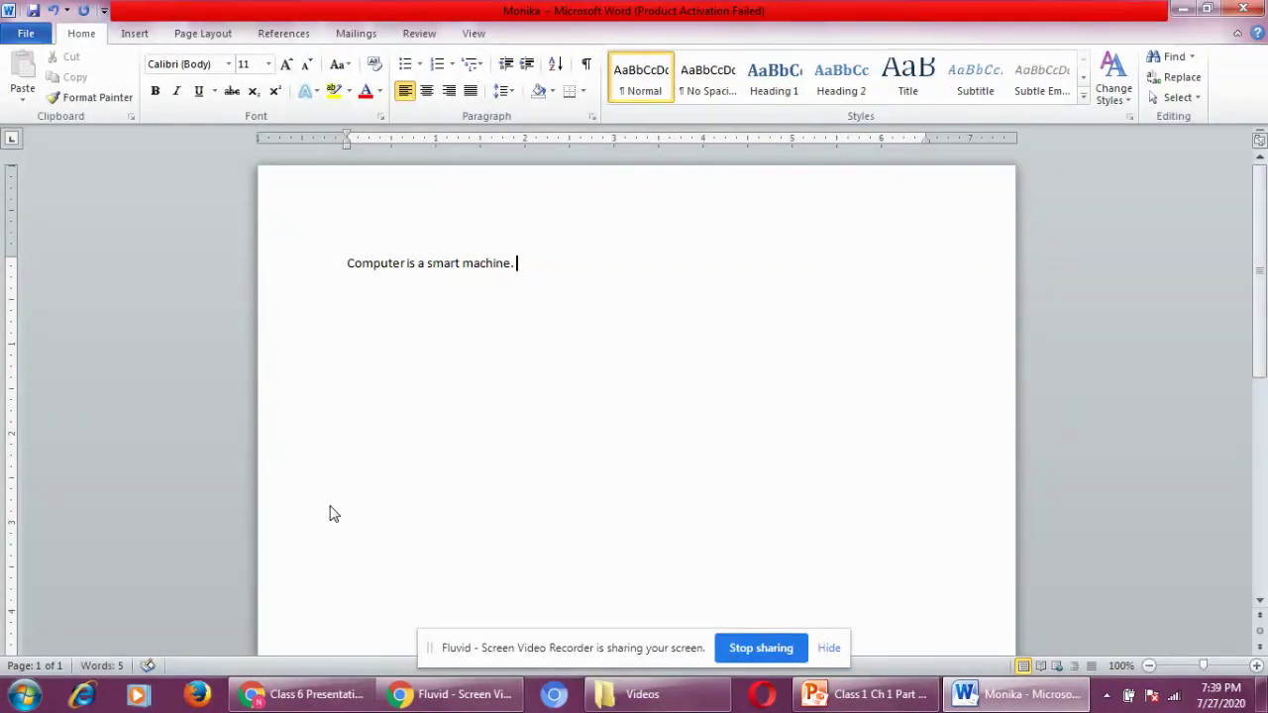
type("It helps us in m")
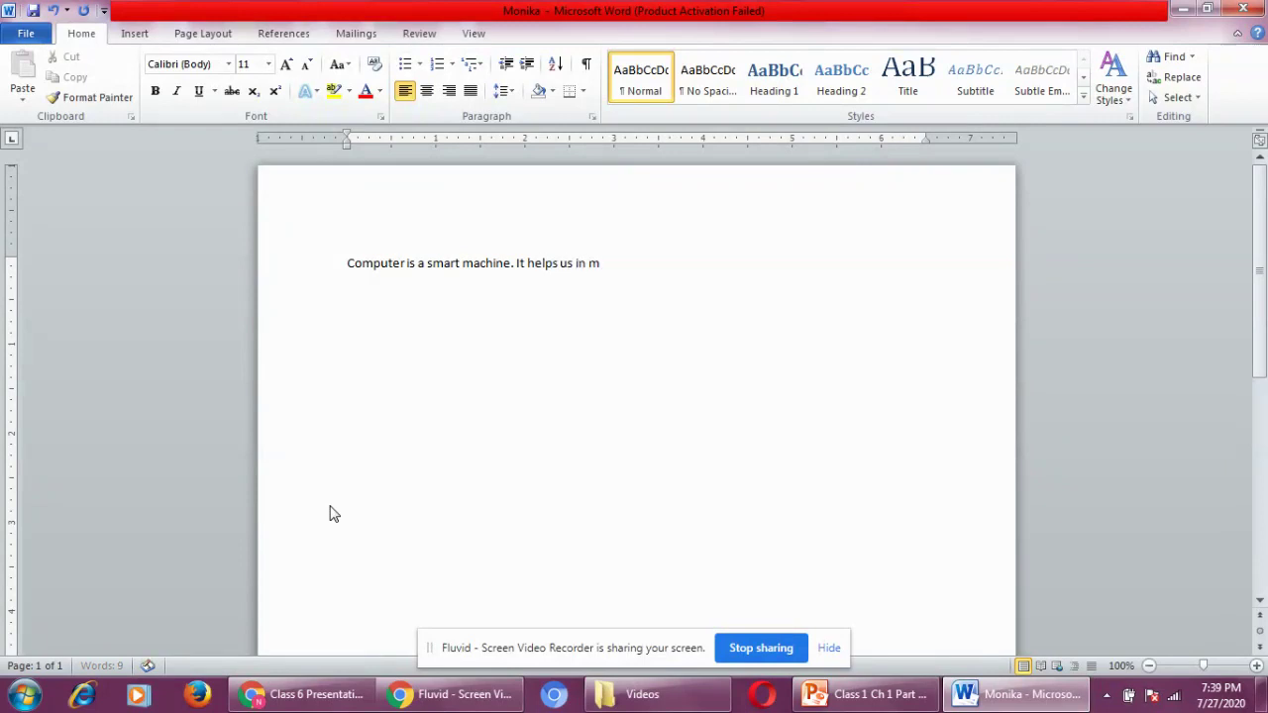
type("any ways.")
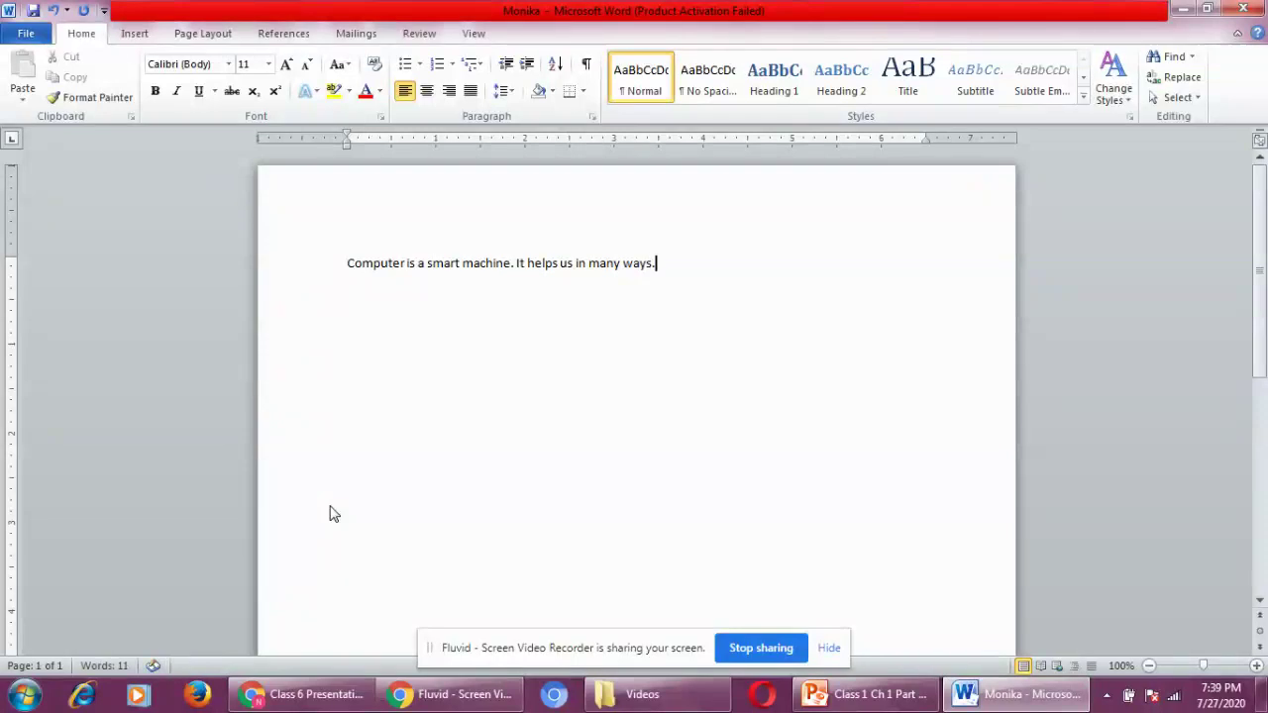
Apply toggle case and then Capitalize Each Word to the line about the computer.
left_click(272, 275)
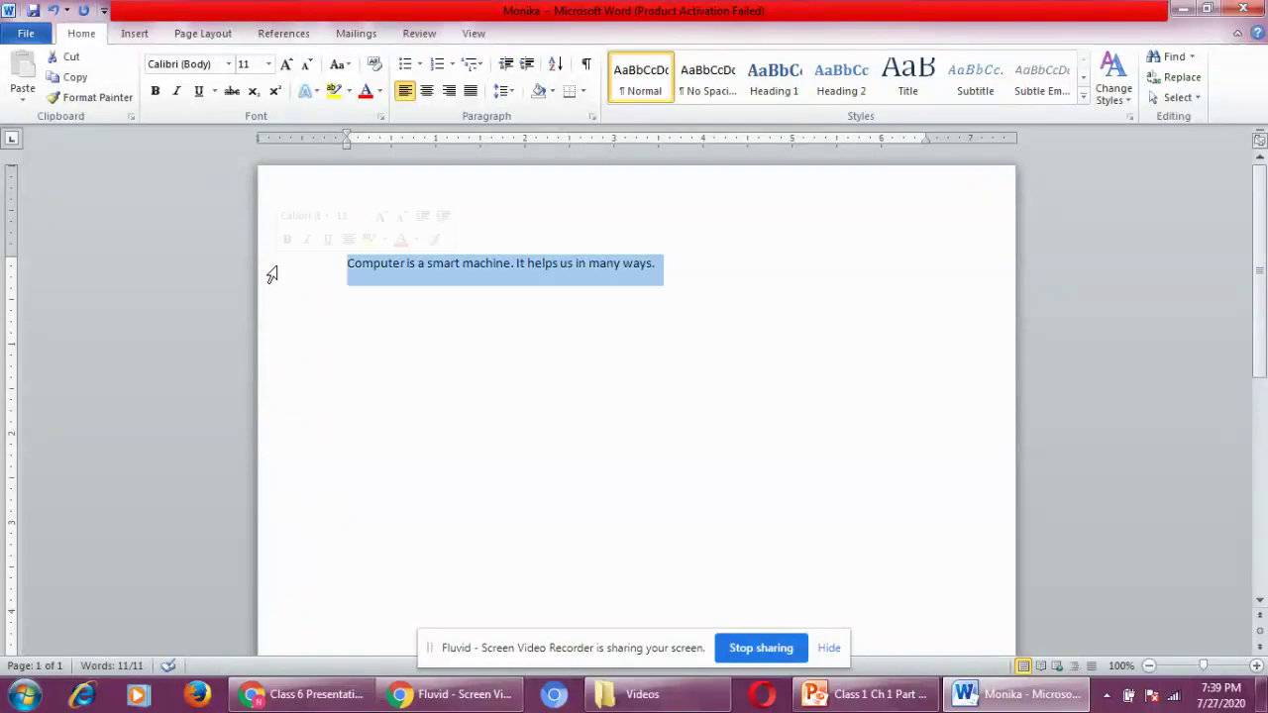
left_click(347, 68)
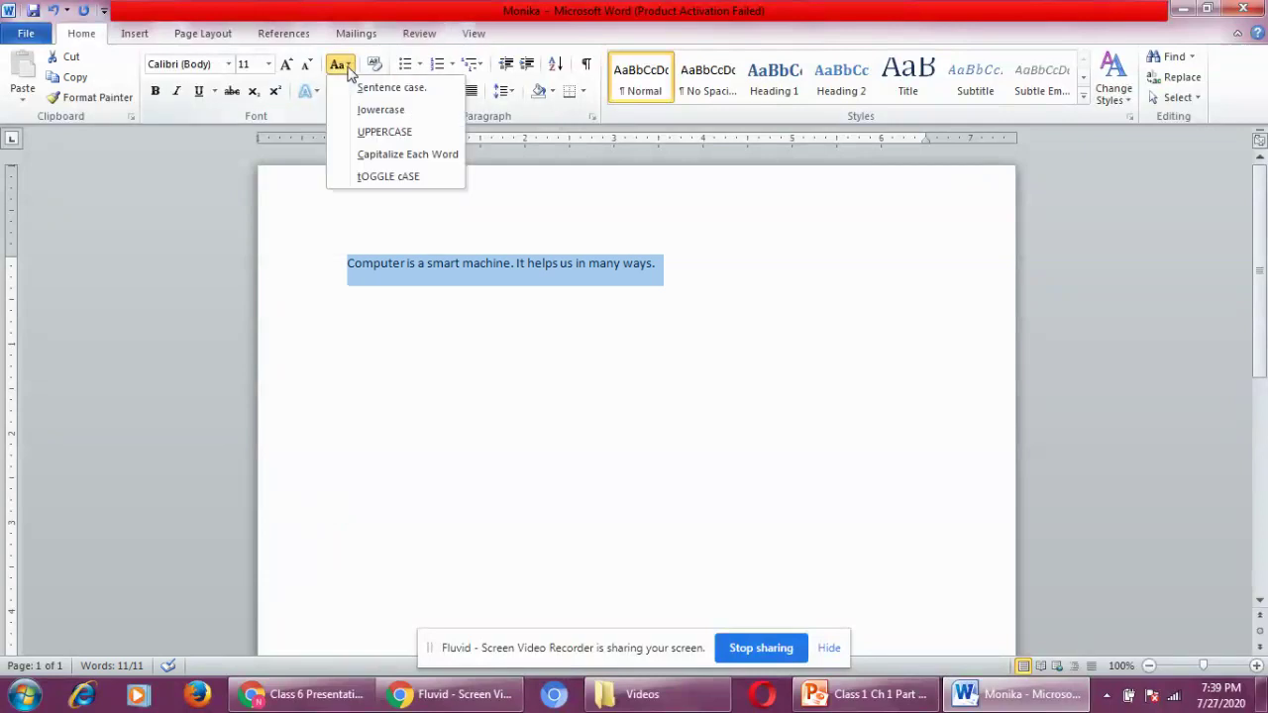
left_click(387, 176)
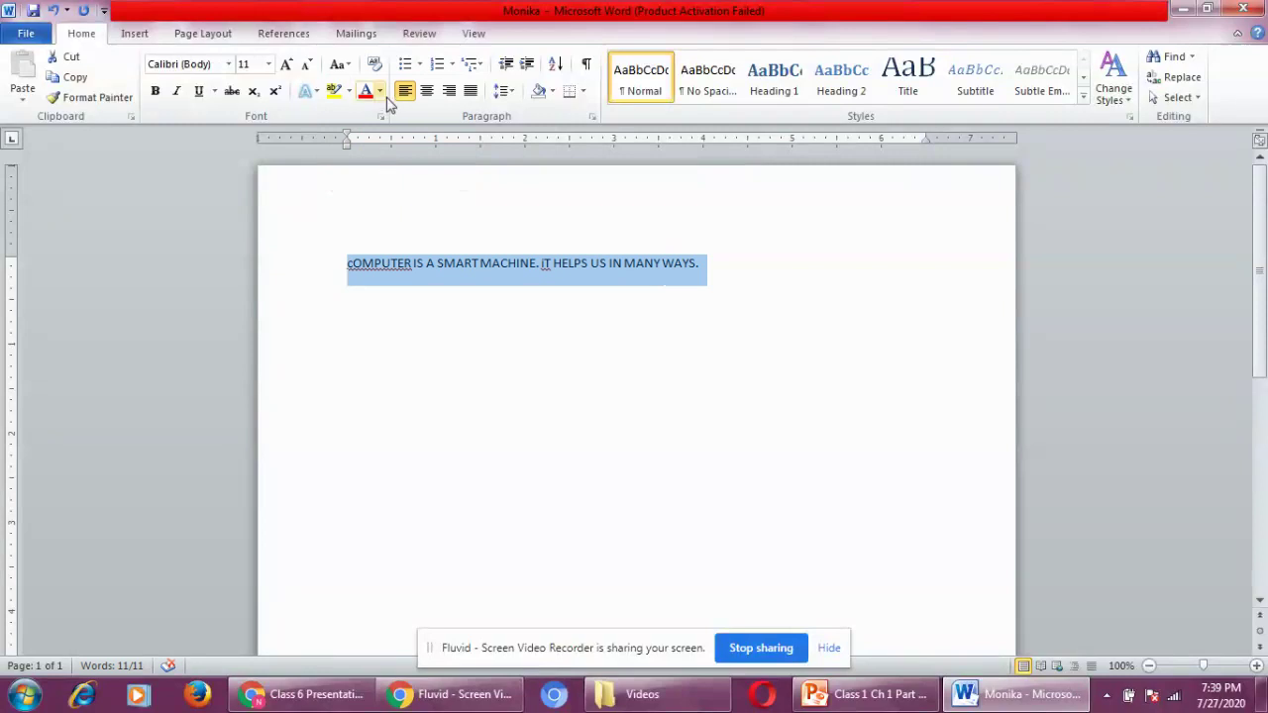
left_click(347, 68)
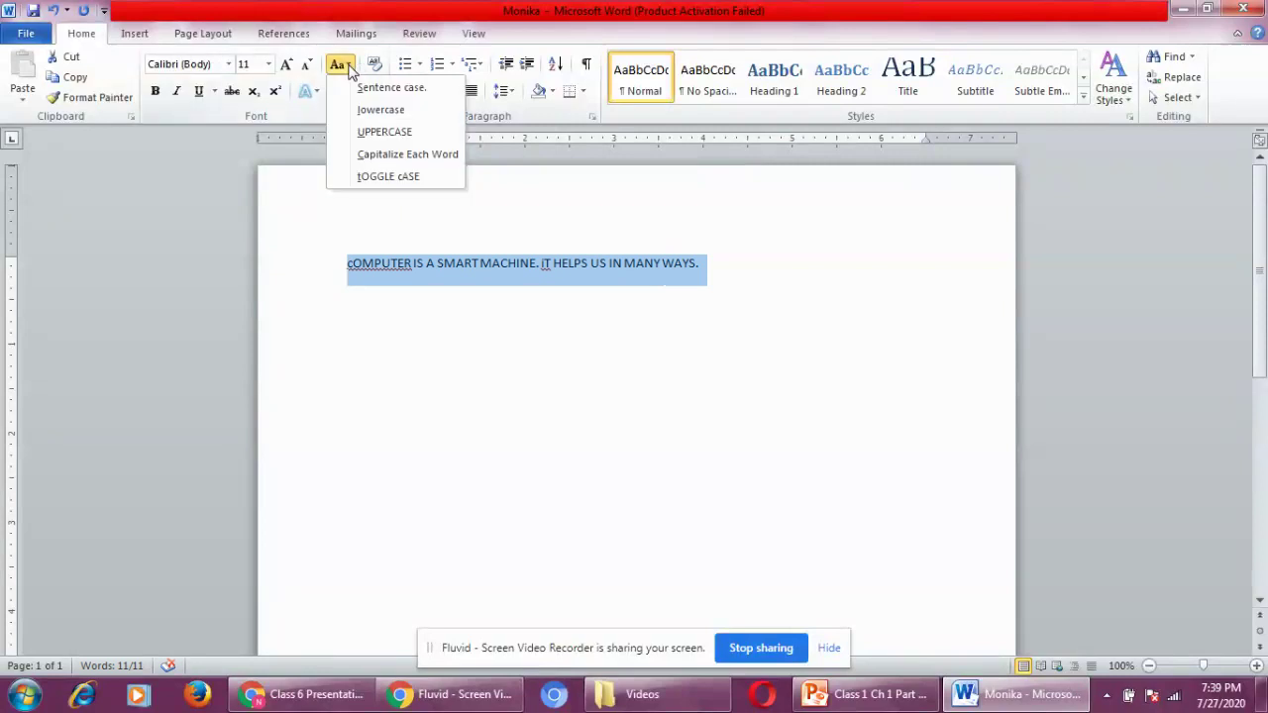
left_click(372, 156)
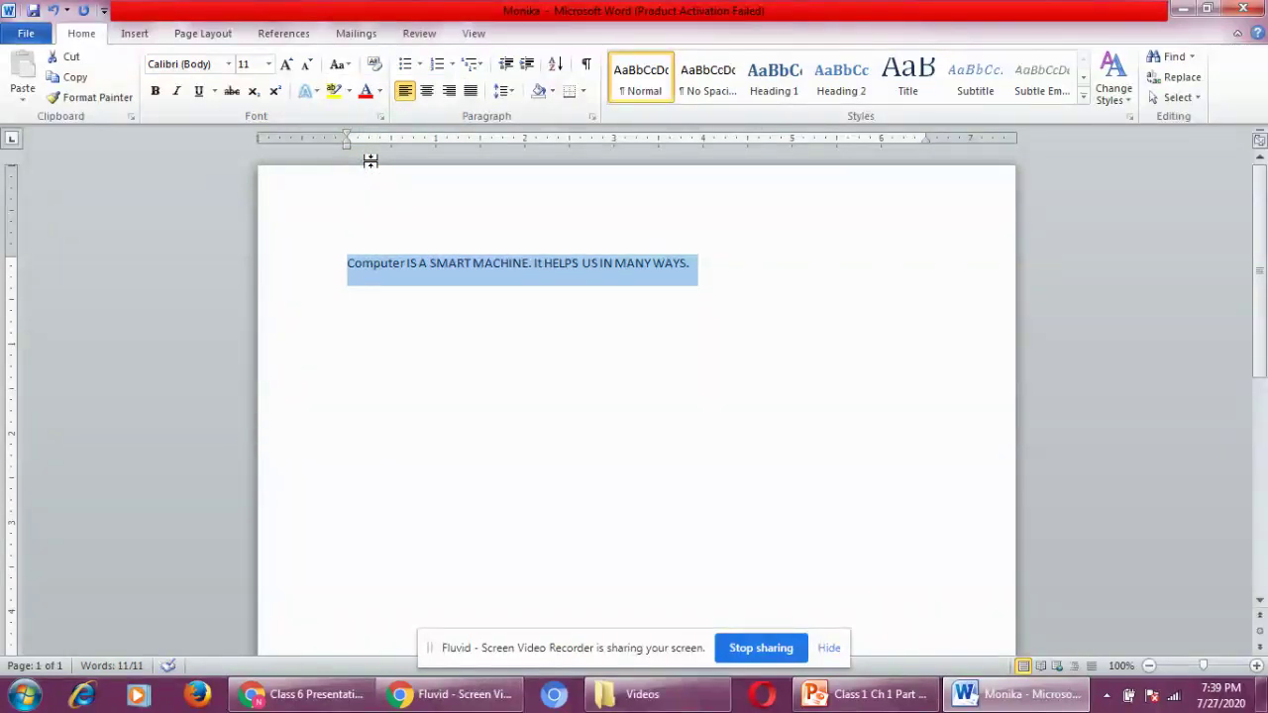
Change the selected line about the computer to UPPERCASE and after that to lowercase.
left_click(337, 65)
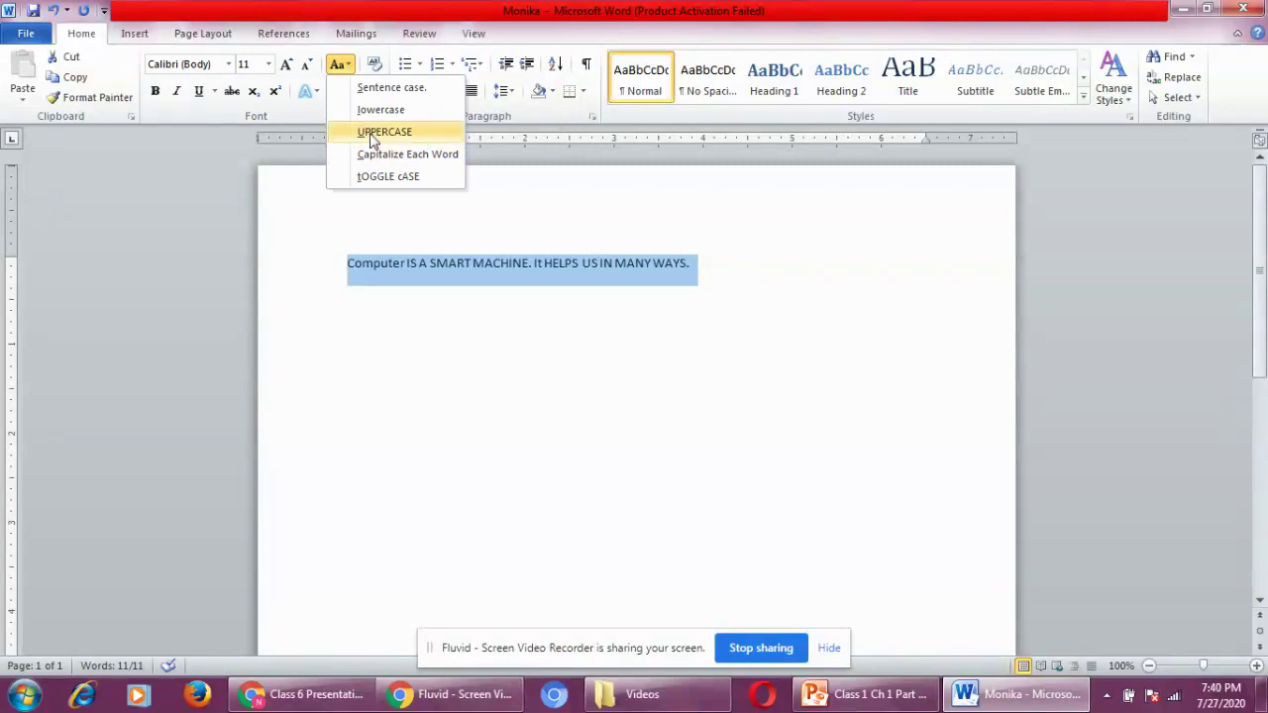
left_click(373, 136)
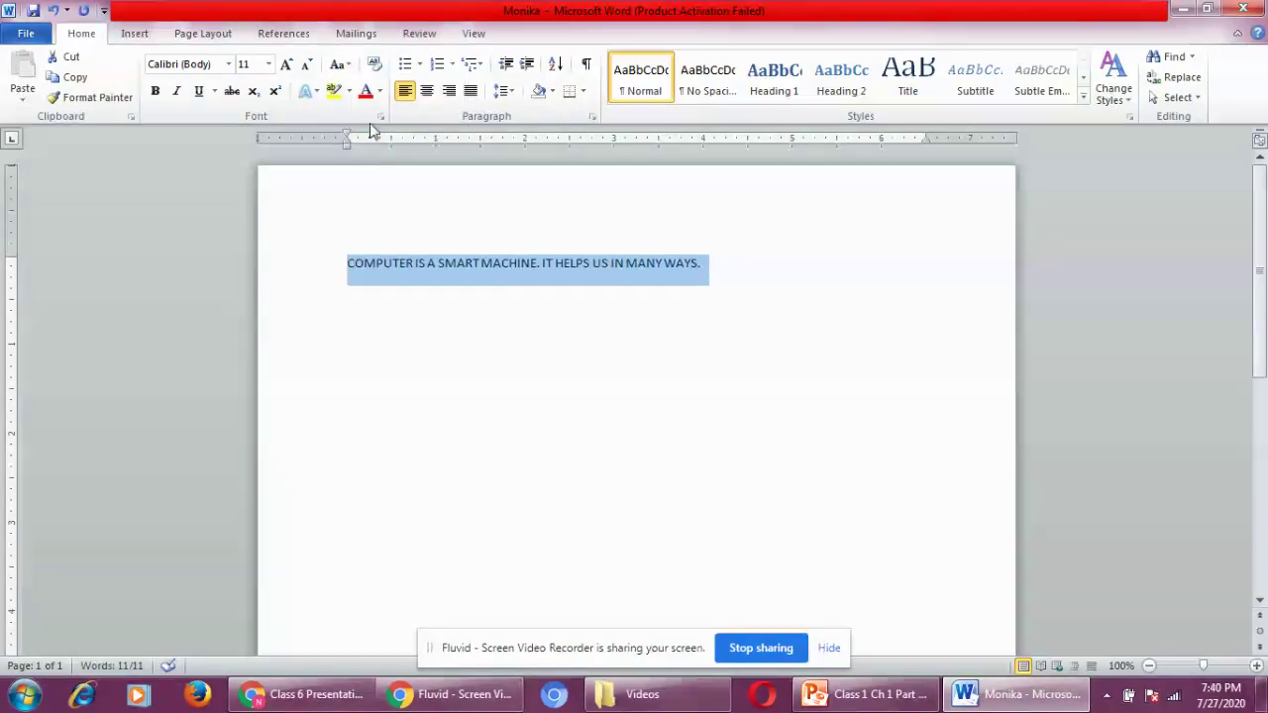
left_click(345, 65)
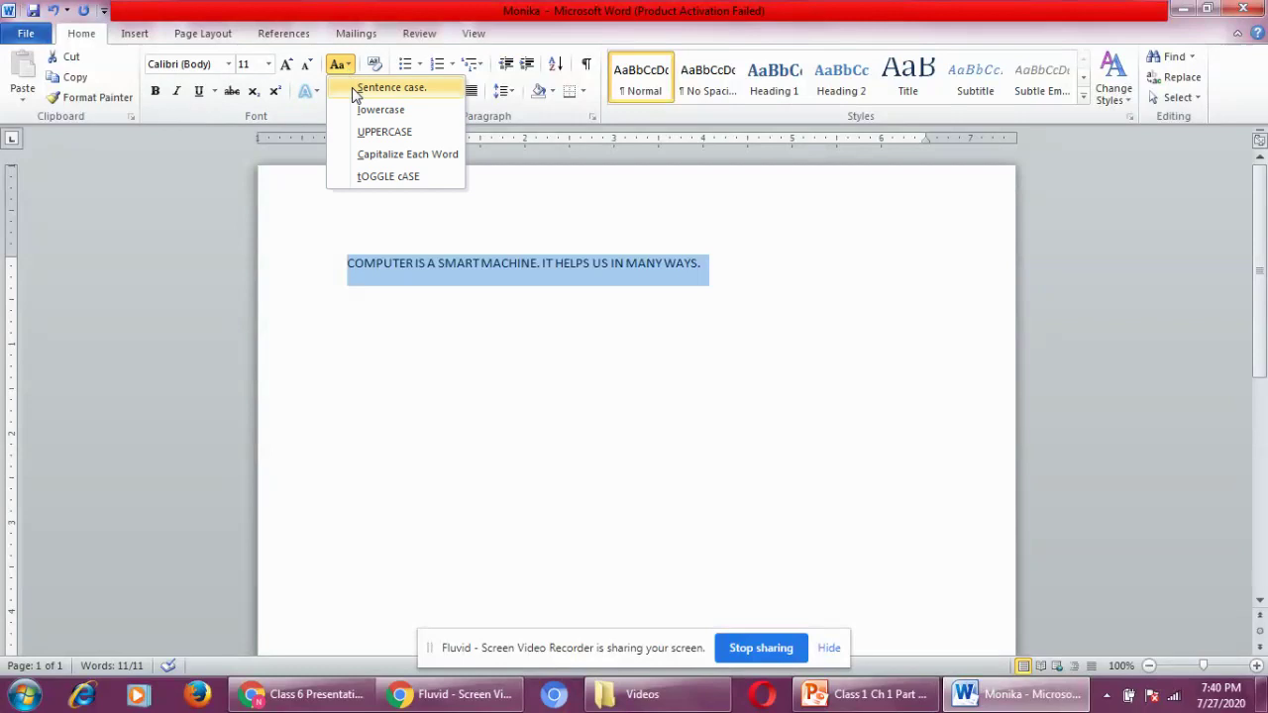
left_click(368, 109)
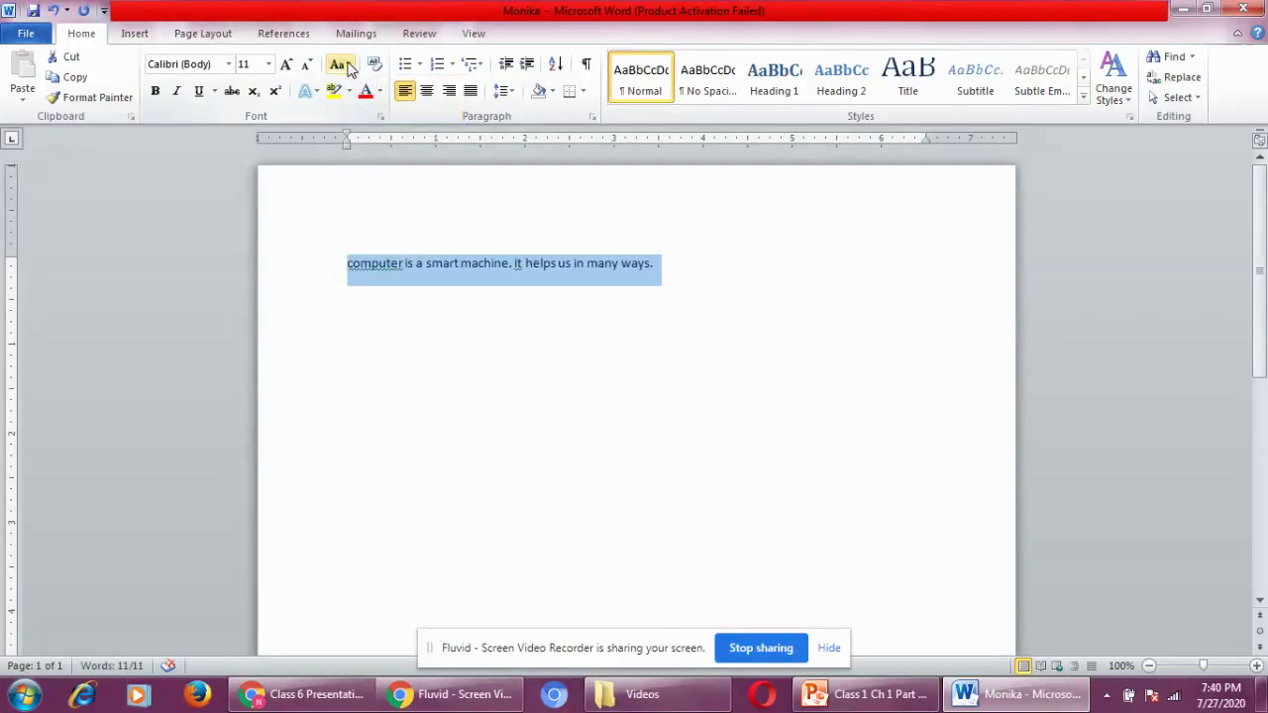
Change the selected line about the computer to sentence case.
left_click(345, 64)
left_click(381, 89)
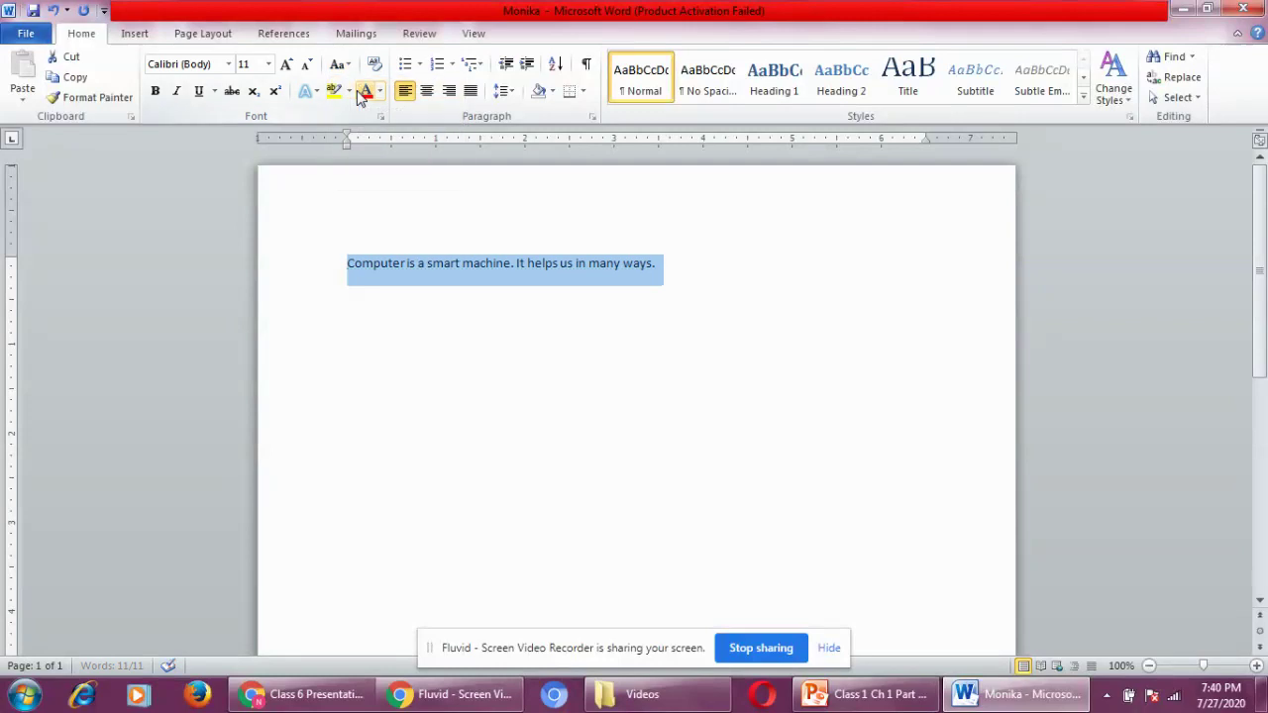
Apply lowercase and after that UPPERCASE to the selected line about the computer.
left_click(340, 65)
left_click(362, 110)
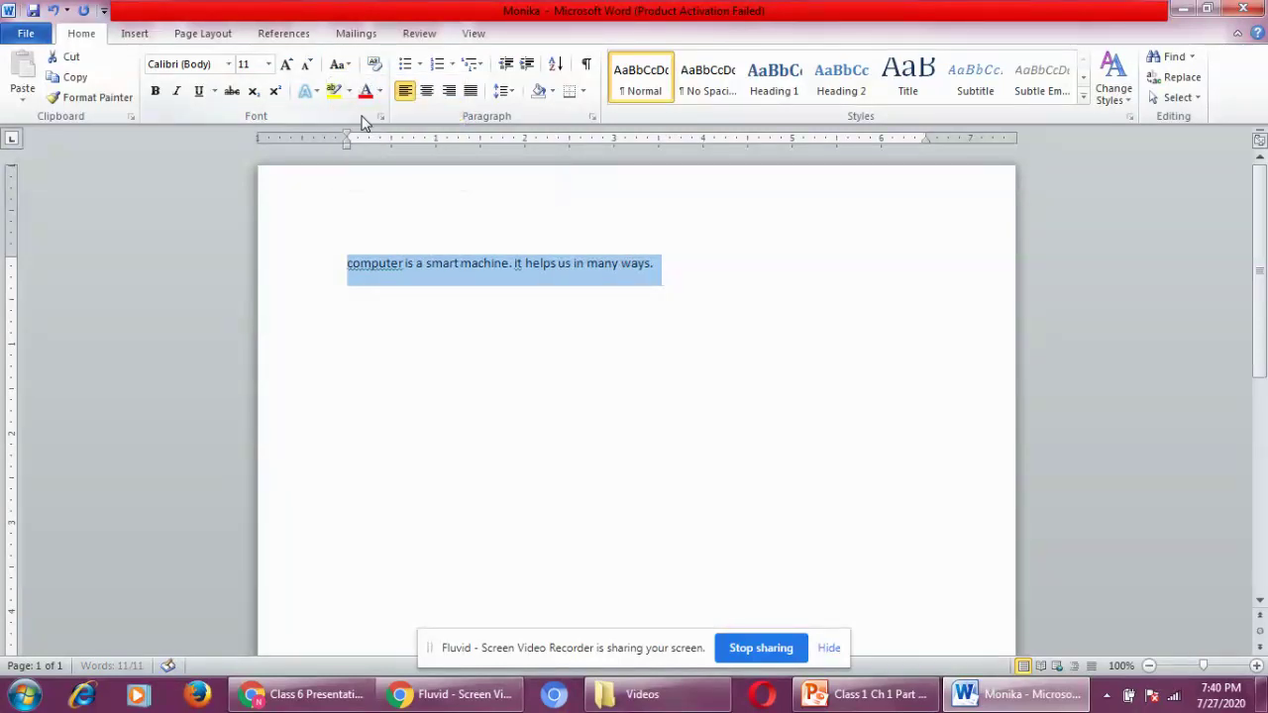
left_click(348, 71)
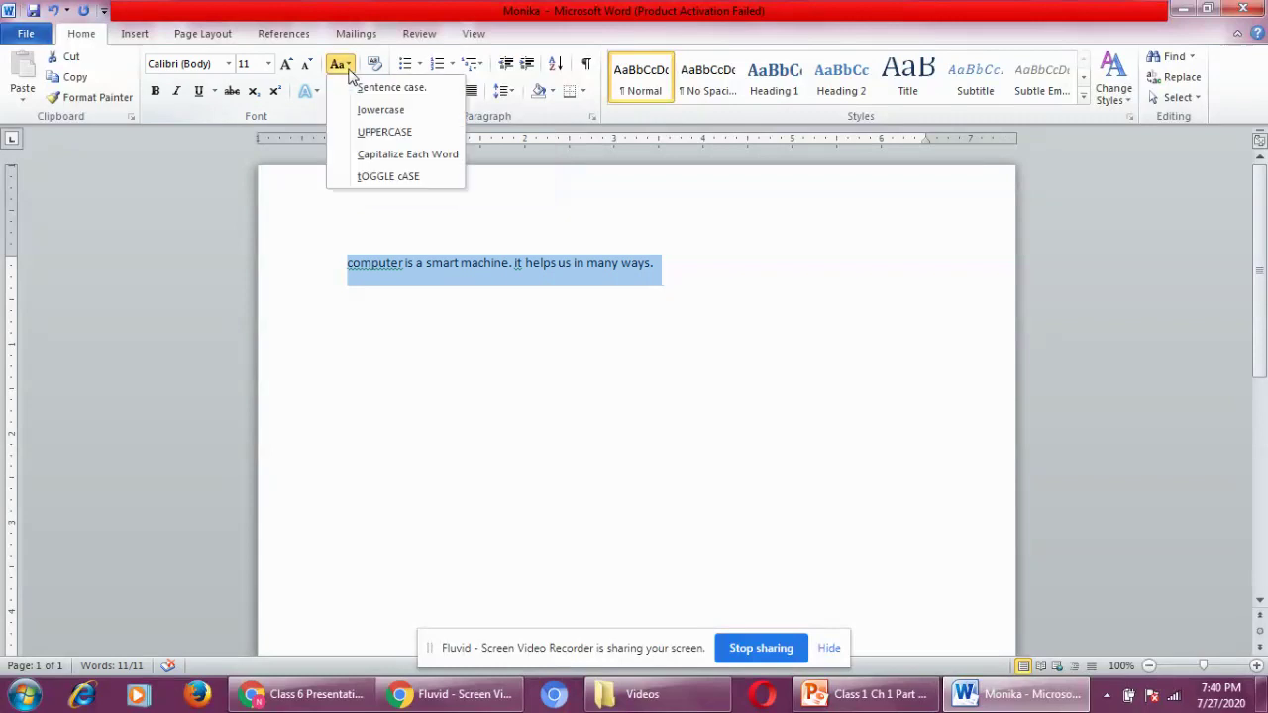
left_click(366, 135)
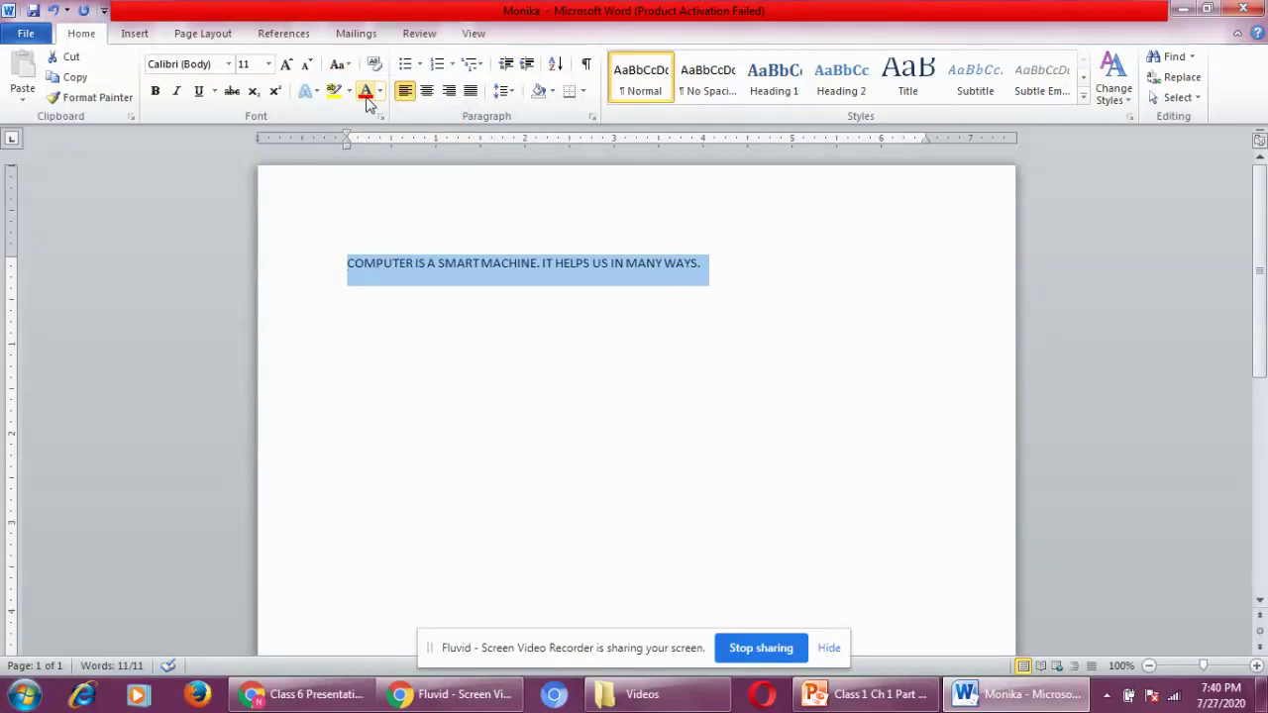
Apply Capitalize Each Word and after that toggle case to the selected line about the computer.
left_click(351, 65)
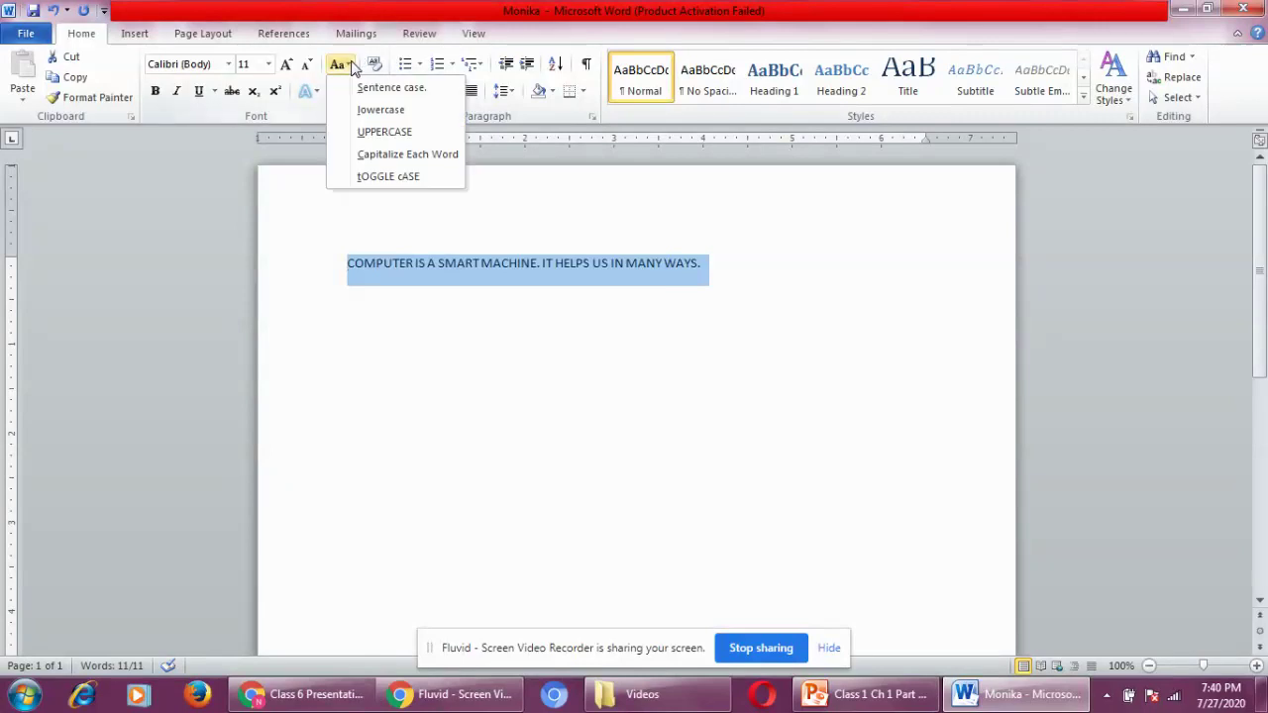
left_click(379, 157)
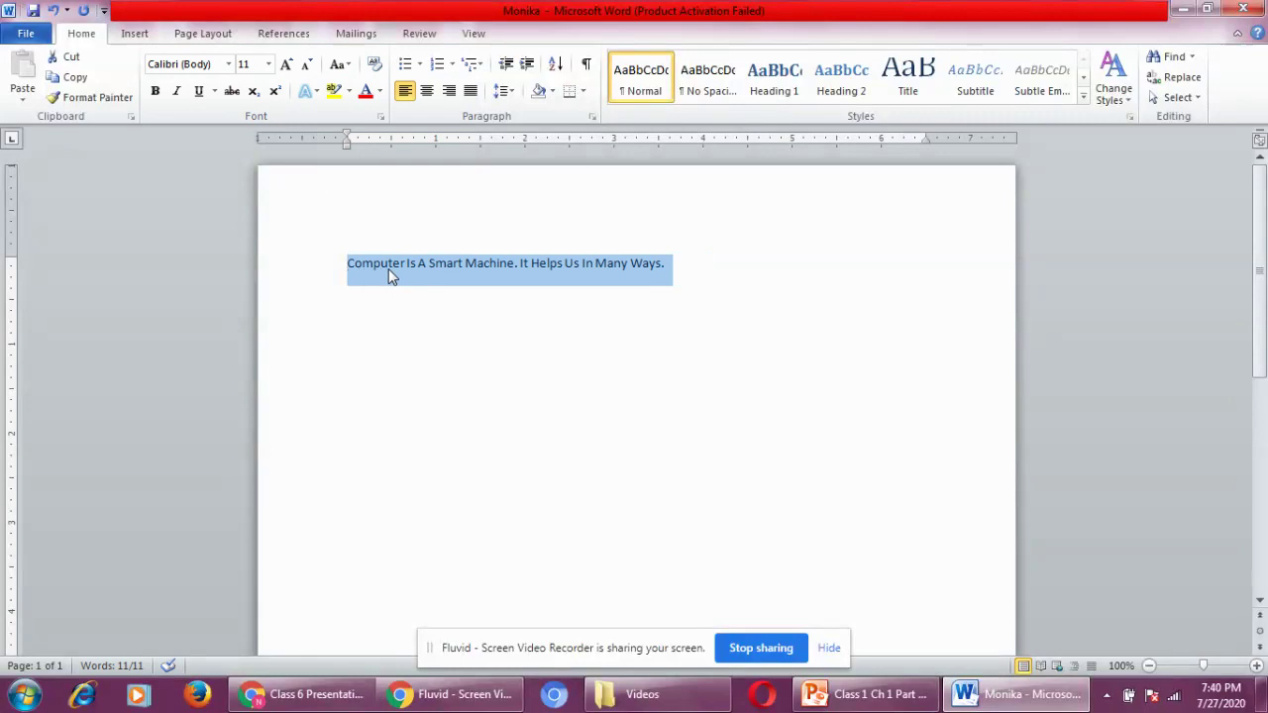
left_click(352, 66)
left_click(365, 178)
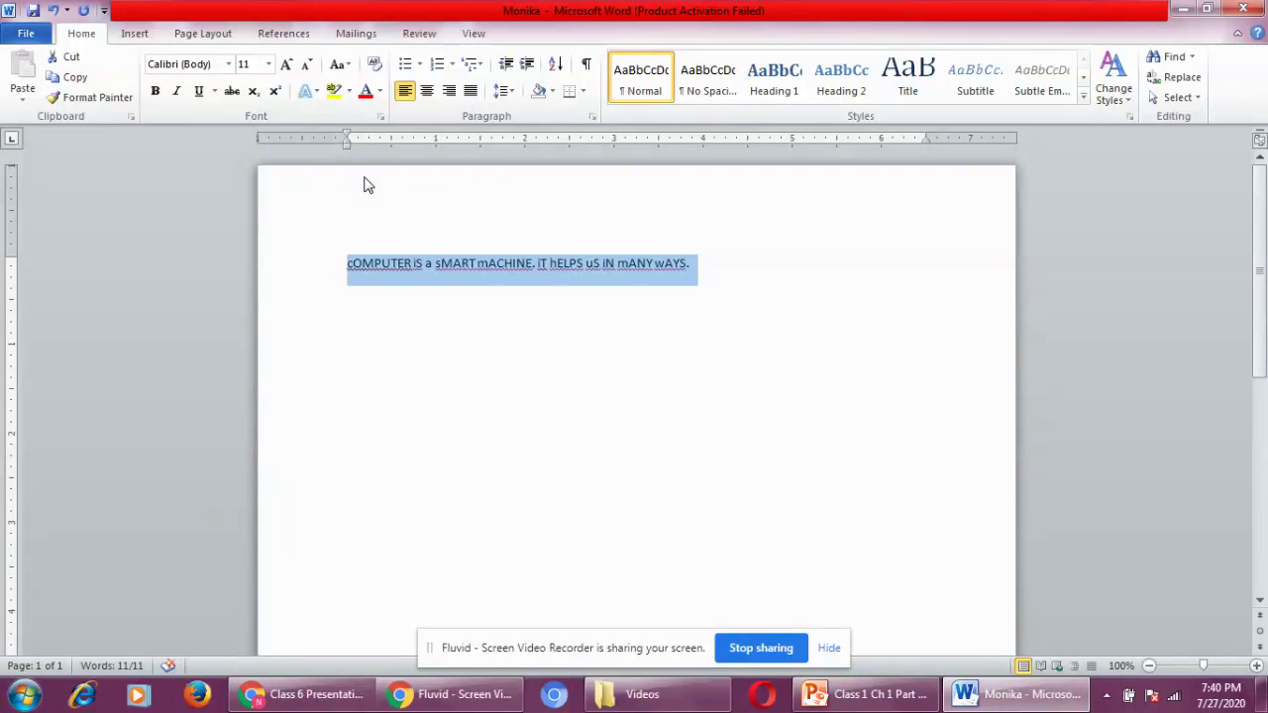
Delete the line about the computer, and undo the deletion and the case changes back to the sentence-case version.
key("Delete")
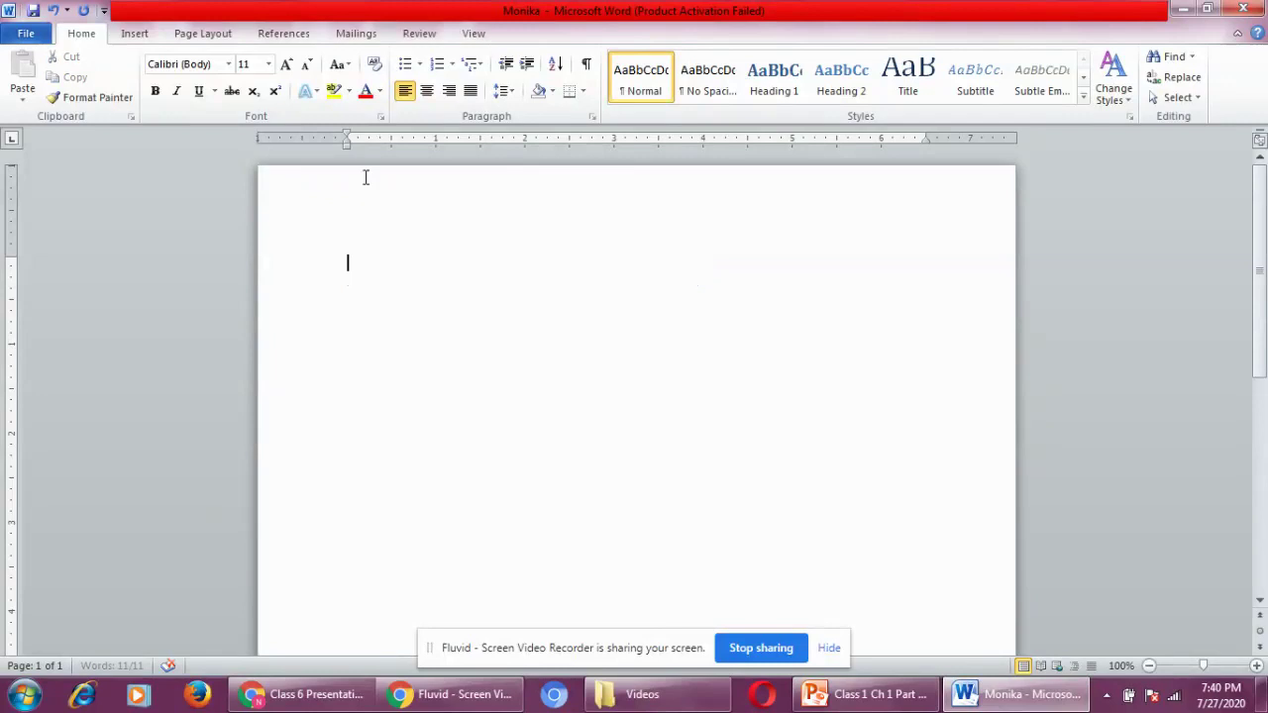
key("ctrl+z")
key("ctrl+z")
key("ctrl+z")
key("ctrl+z")
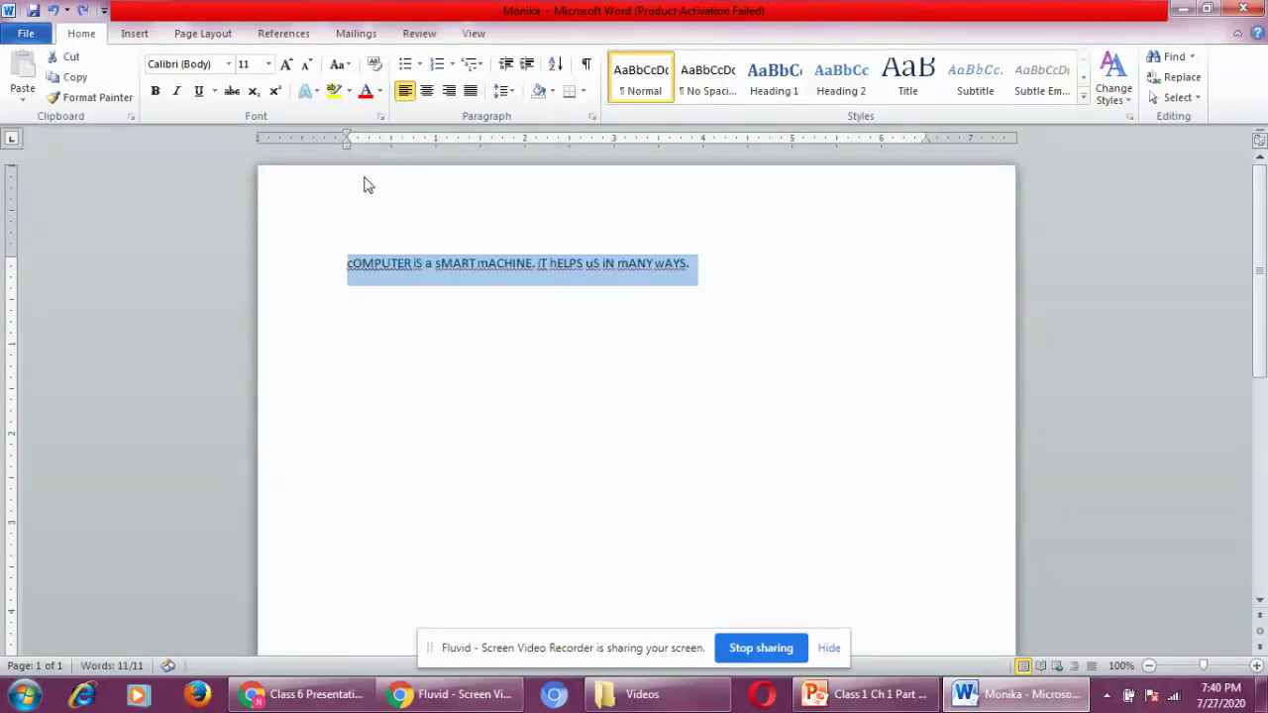
key("ctrl+z")
key("ctrl+z")
key("ctrl+z")
key("ctrl+z")
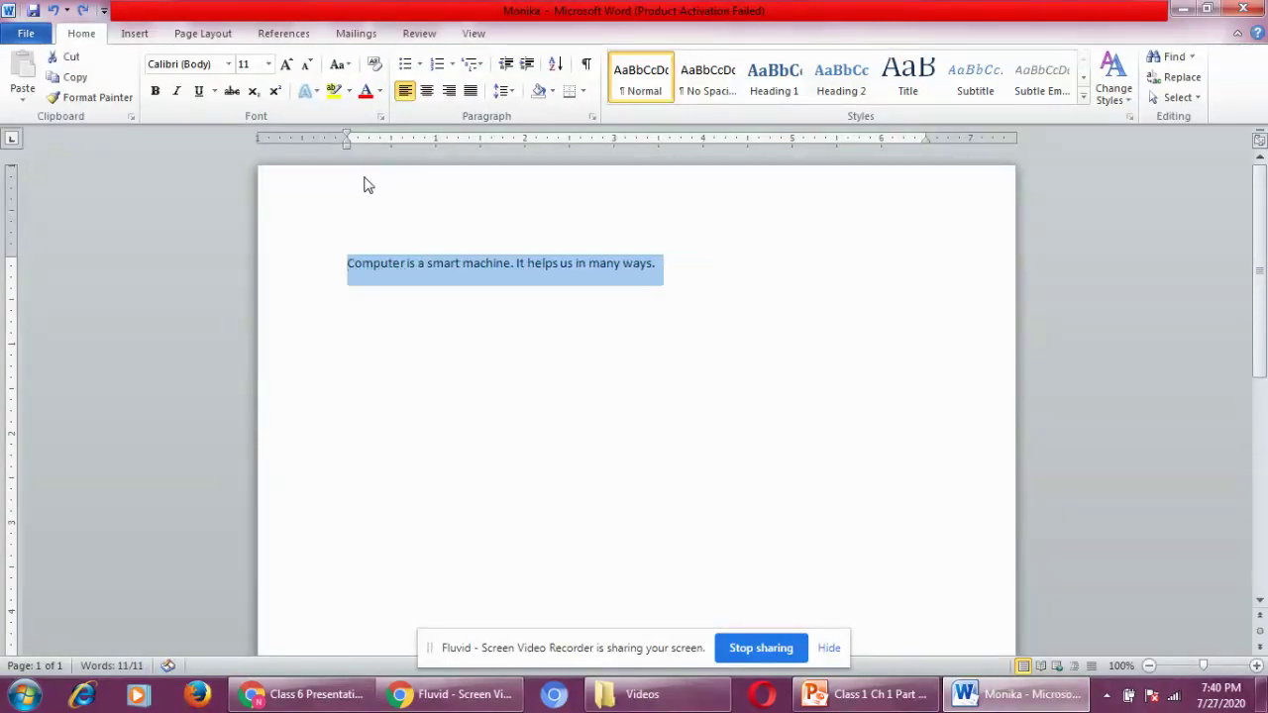